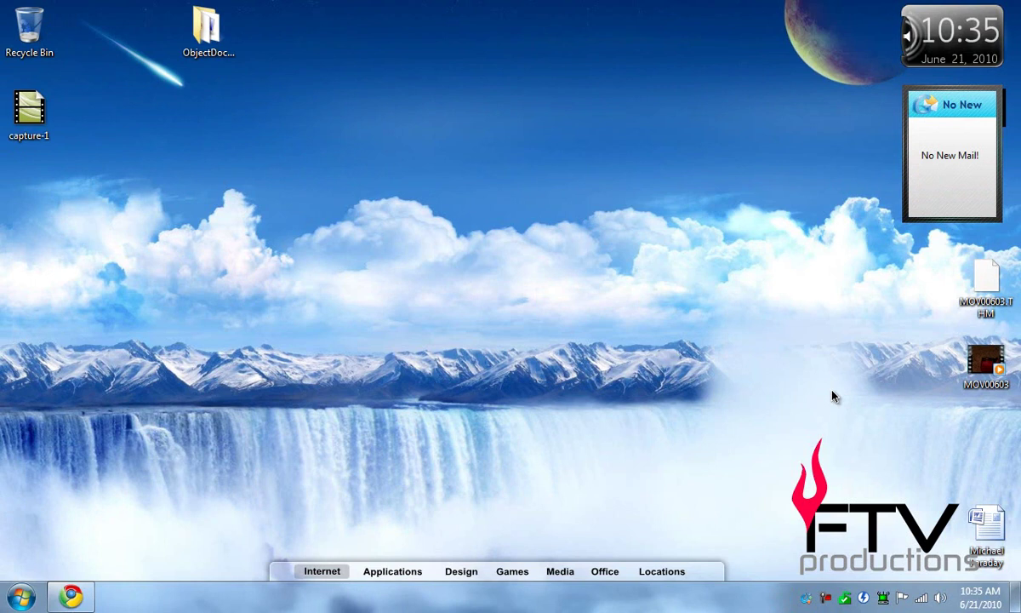
- Preview the Locations, Office, Media, Games, Design, Applications and Internet tabs, ending on Internet
mouse_move(352, 580)
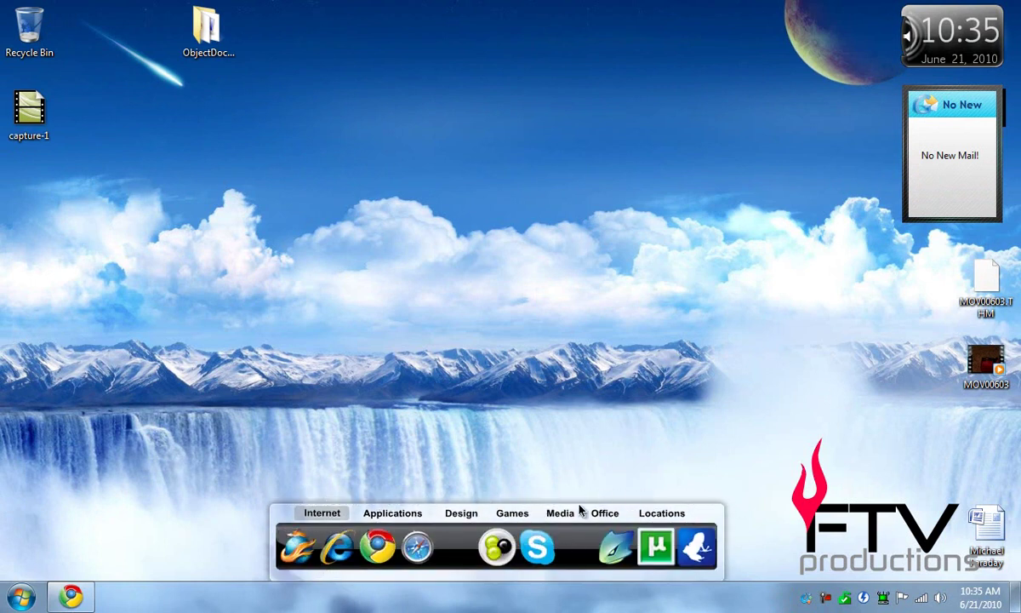
click(654, 515)
click(604, 514)
click(560, 513)
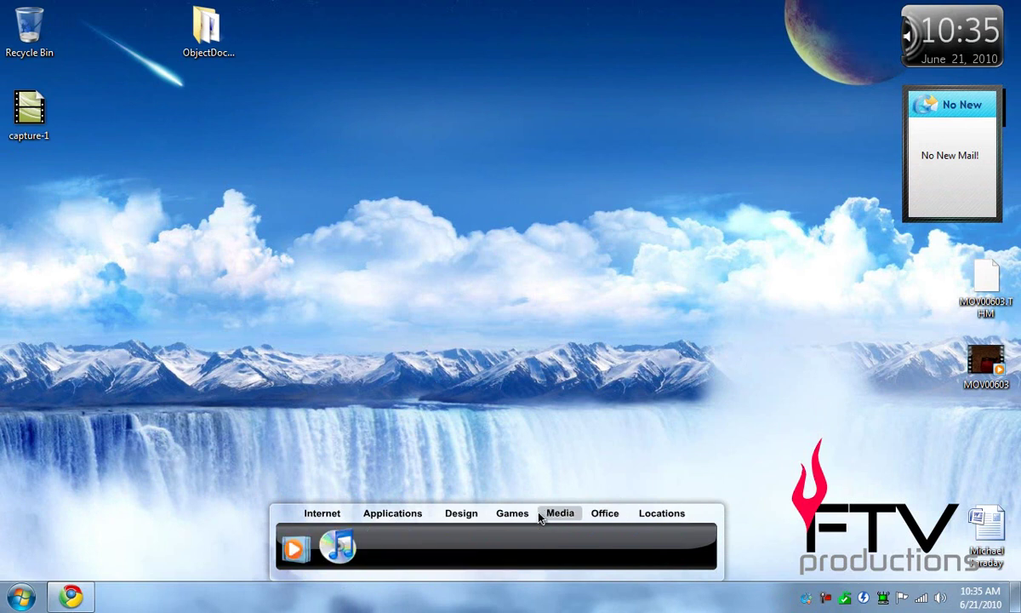
click(512, 514)
click(462, 513)
click(392, 513)
click(323, 514)
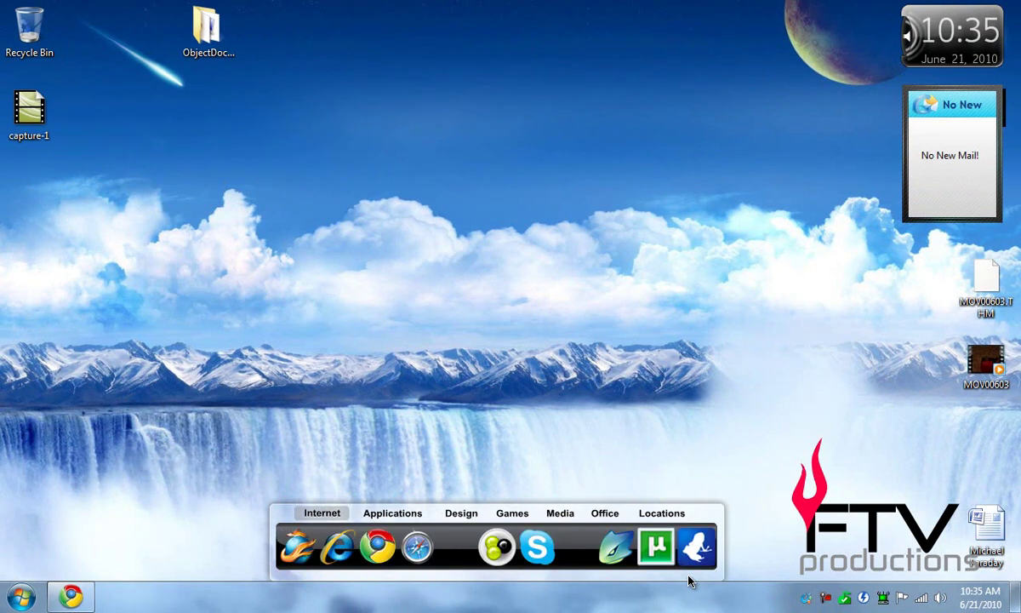
- Select the ObjectDockPlus folder icon and drag it down toward the desktop centre
key(o)
click(279, 363)
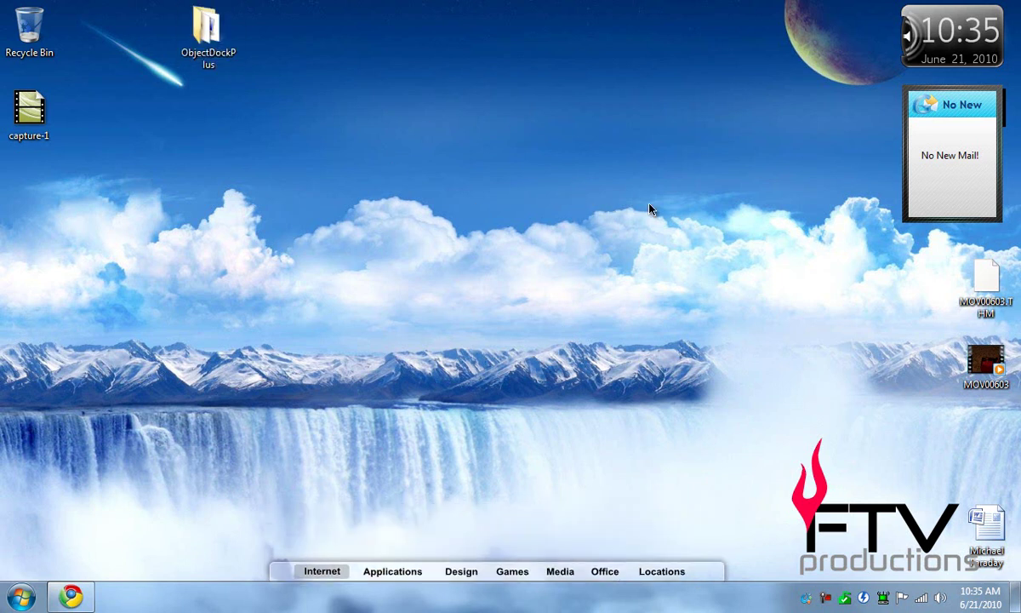
drag(136, 2, 290, 95)
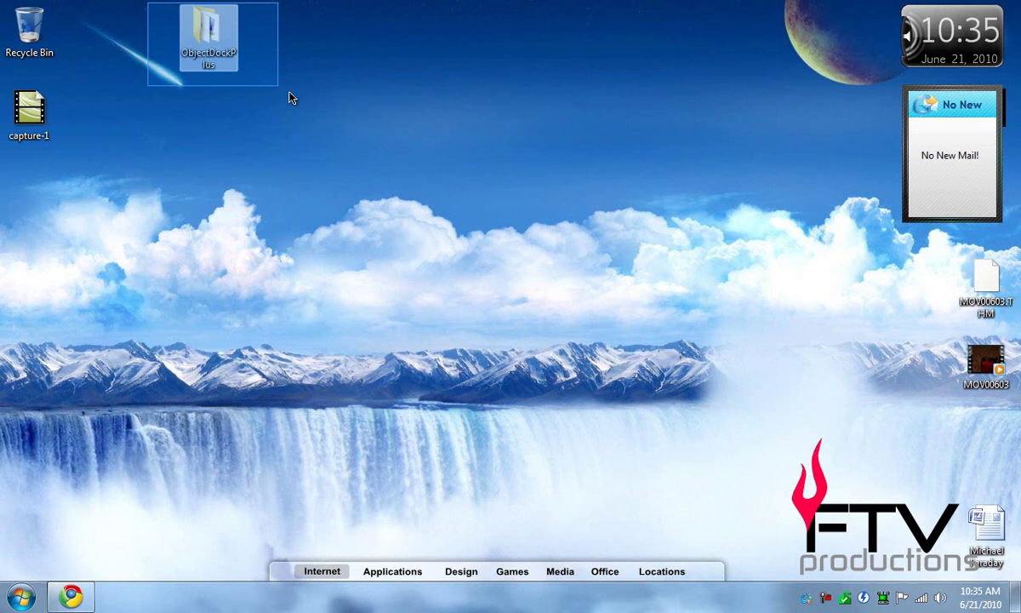
drag(208, 30, 388, 119)
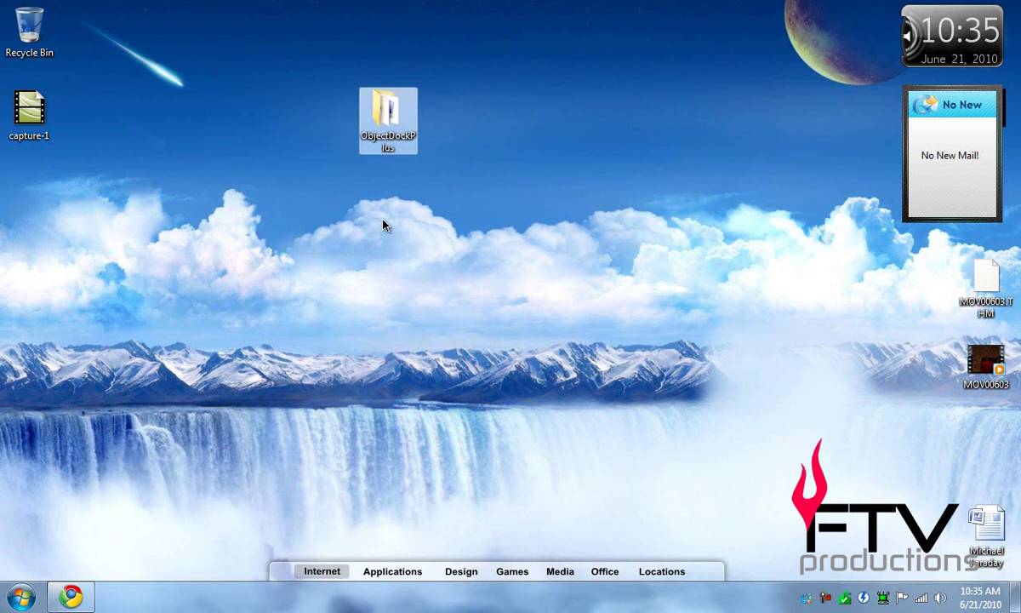
- Open the ObjectDockPlus folder, select its Setup installer and ReadMe, then minimise to the desktop
key(Return)
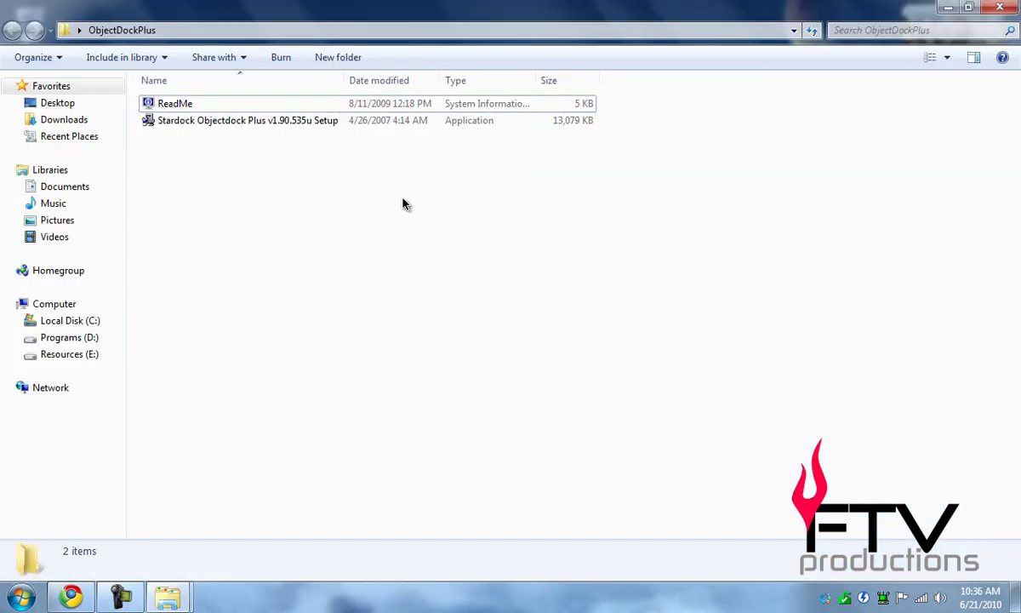
click(195, 124)
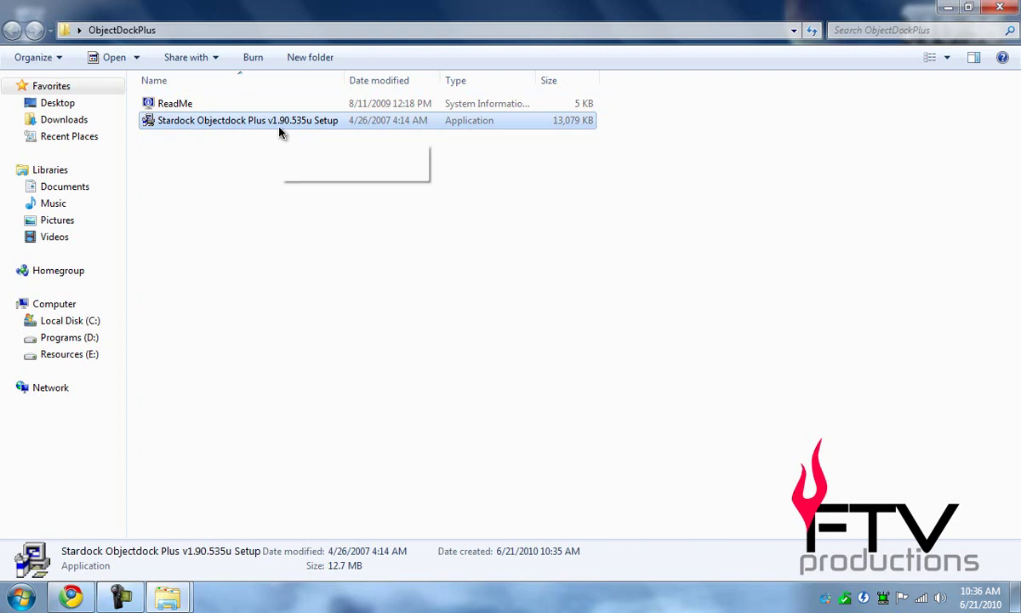
click(166, 106)
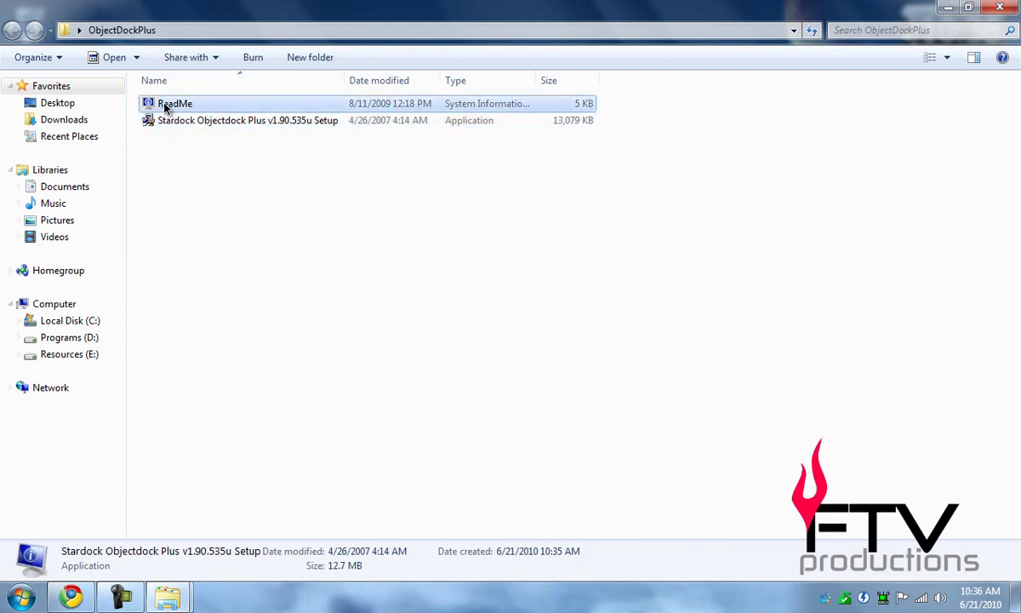
click(290, 160)
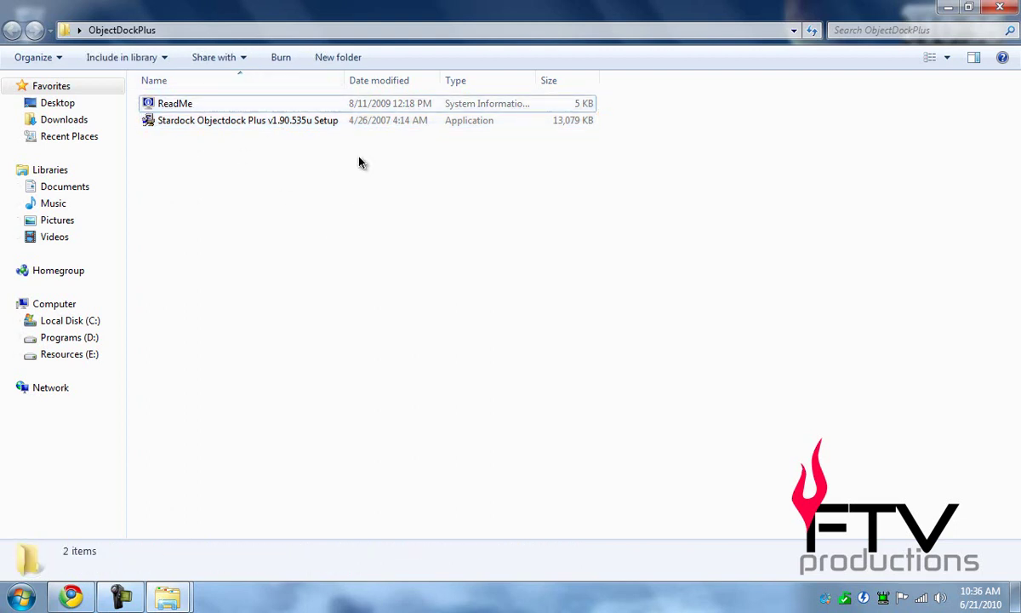
key(super+d)
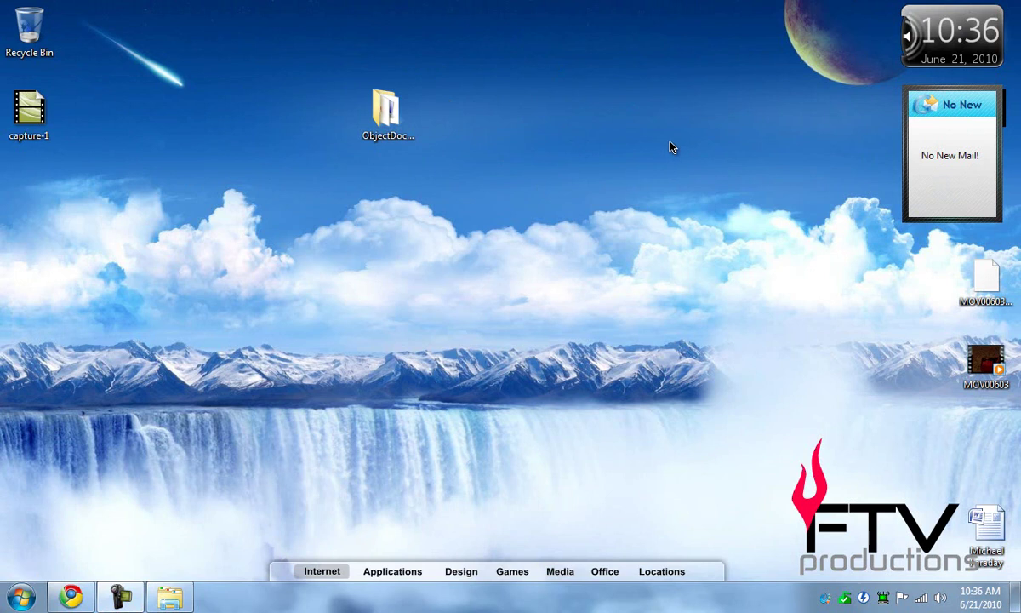
- Expand the dock from its tab bar to reveal the Internet tab's icons
mouse_move(537, 566)
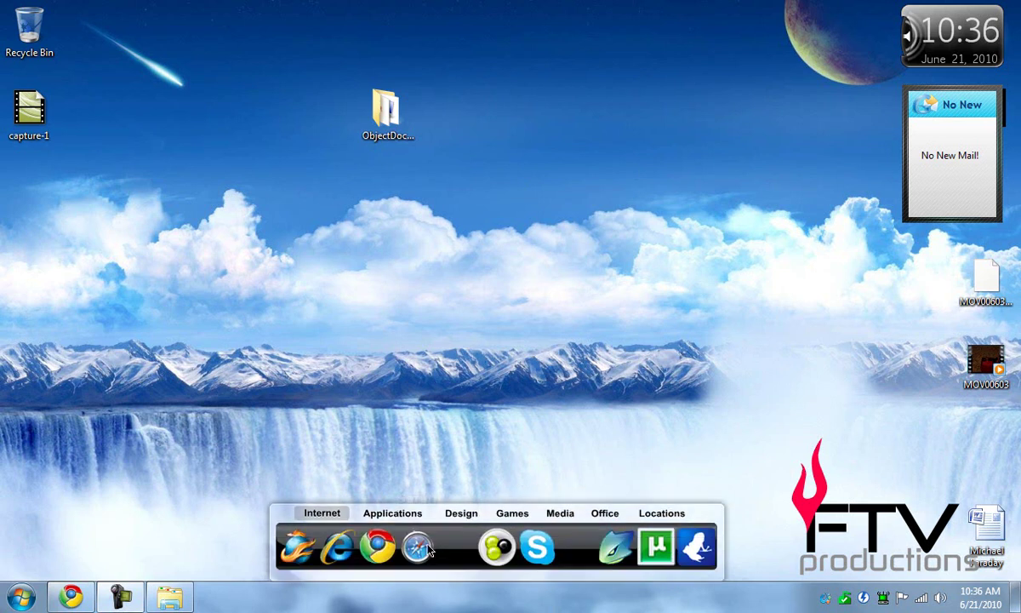
mouse_move(458, 572)
- Open Dock Settings, move the Properties window up, and view the Themes, Hotspots and Docklets pages
right_click(454, 543)
click(503, 496)
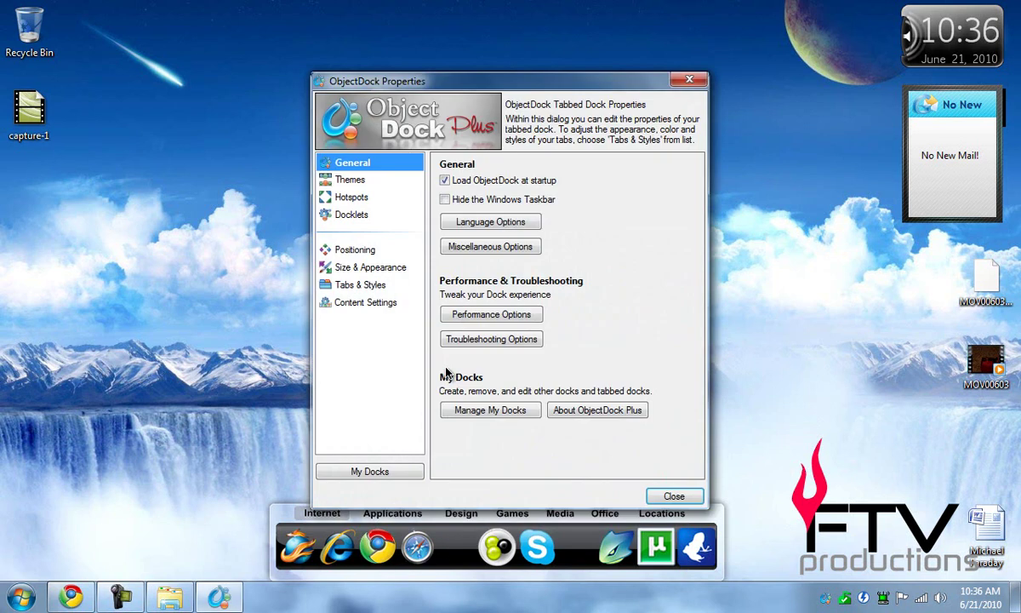
drag(483, 86, 498, 51)
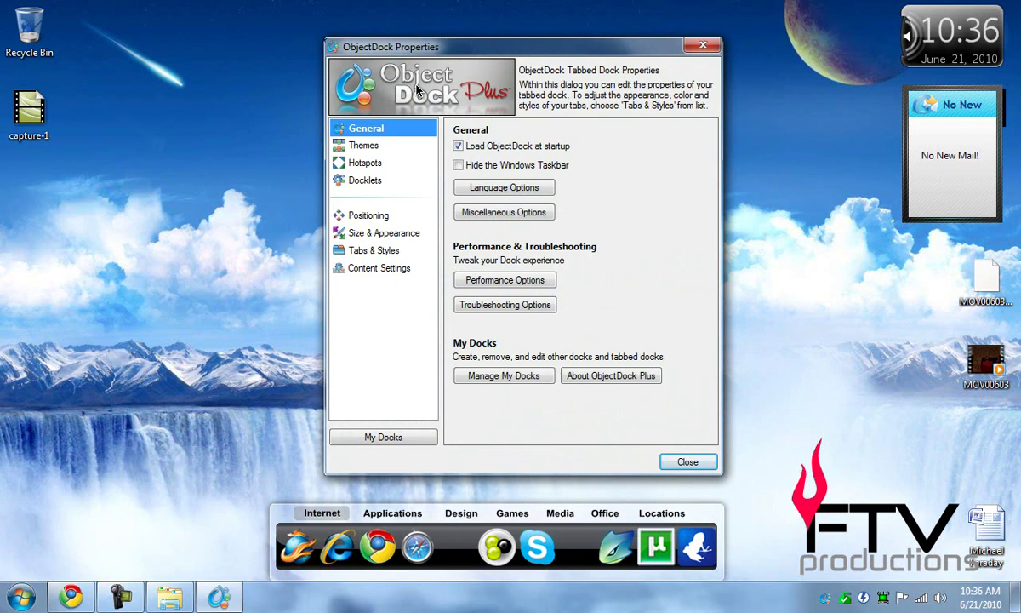
click(375, 146)
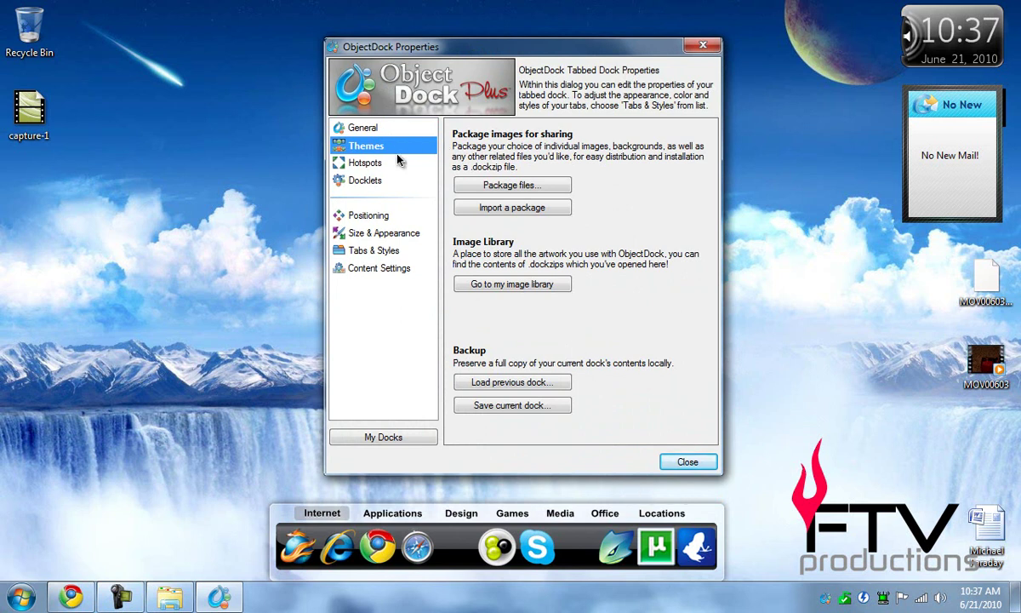
click(367, 163)
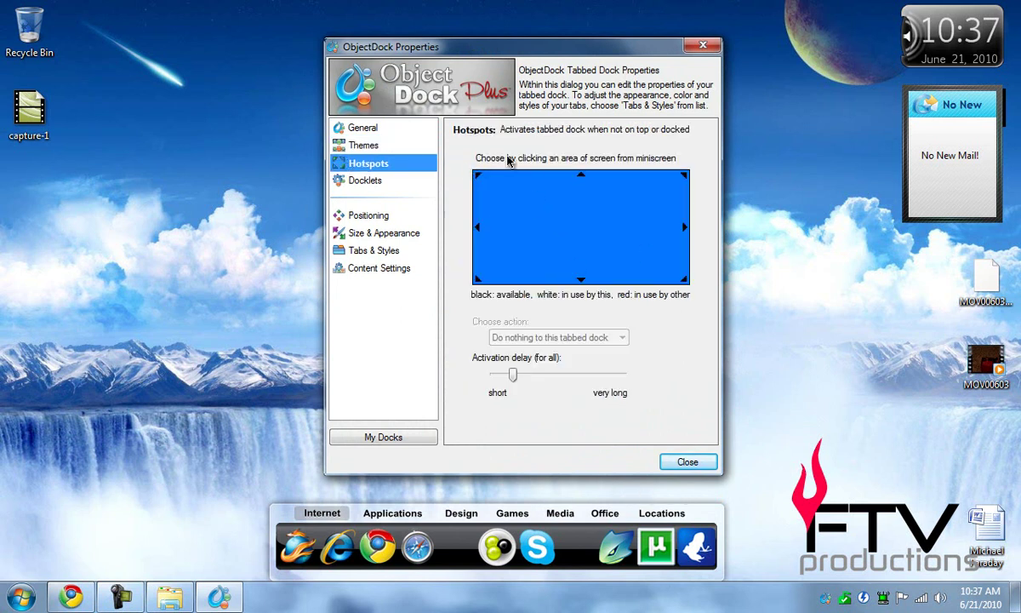
click(365, 180)
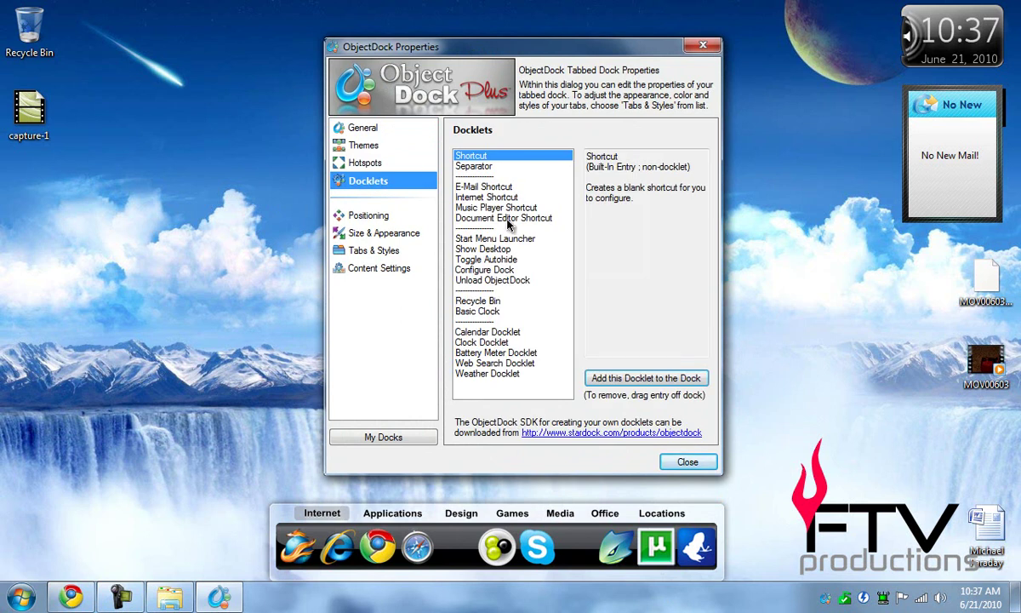
- On the Positioning page, try the dock at top, left and right, finishing at bottom
click(399, 214)
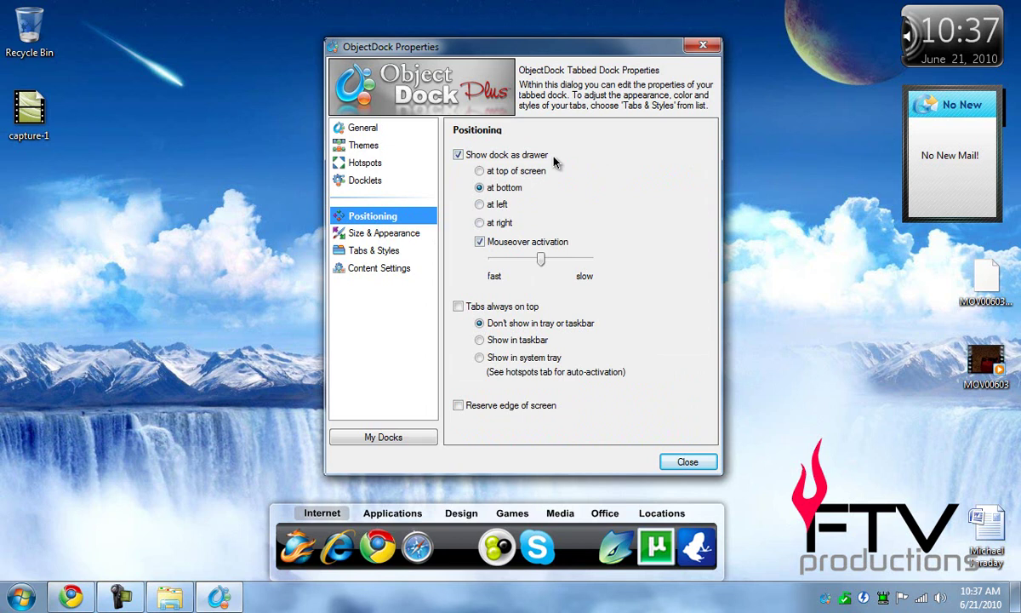
click(508, 170)
click(489, 188)
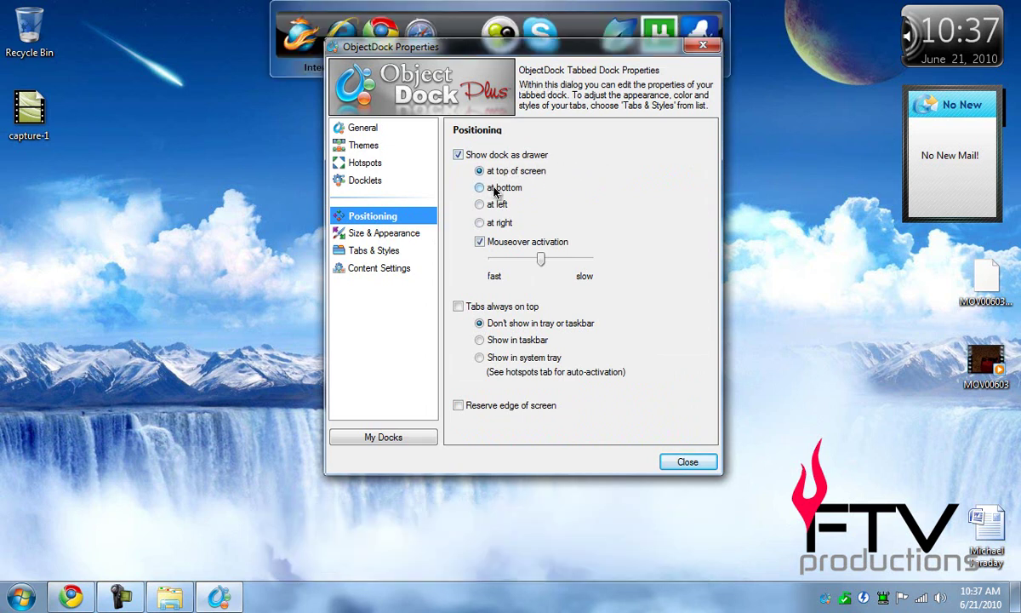
click(497, 206)
click(488, 222)
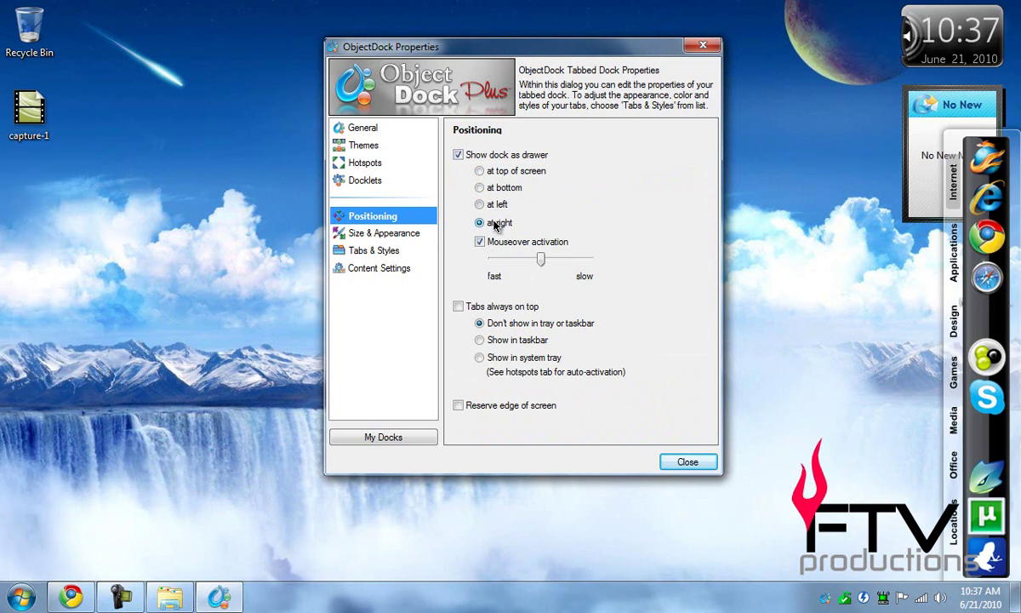
click(504, 188)
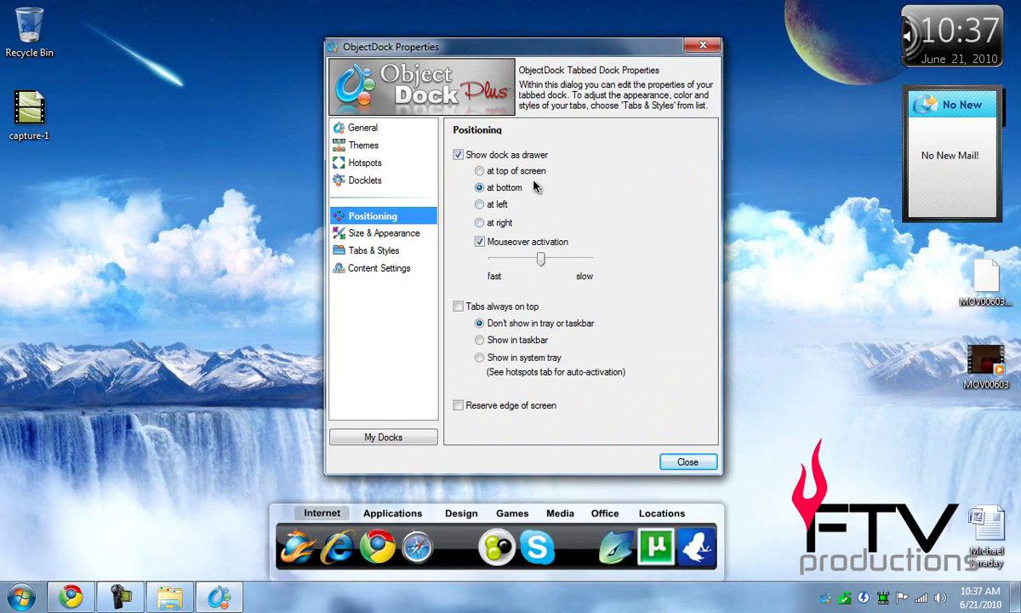
- In Tabs & Styles, add a new empty tab after Locations
click(404, 235)
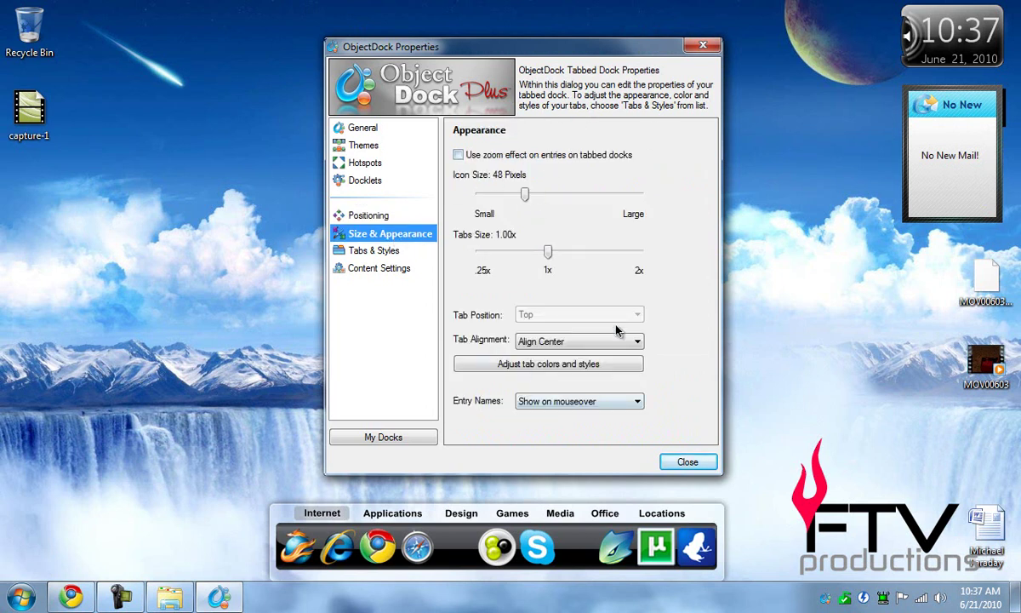
click(376, 250)
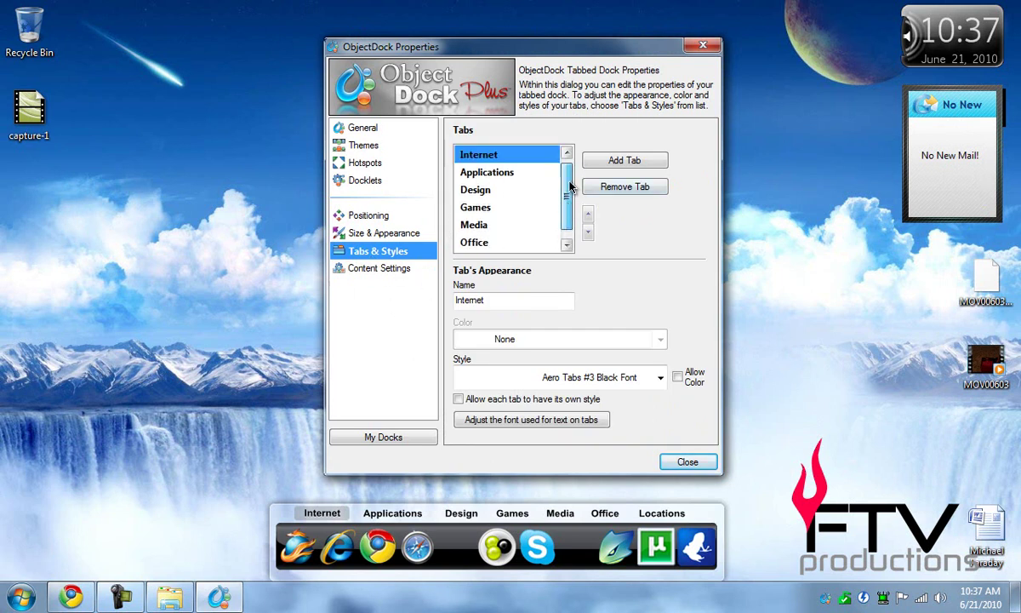
scroll(568, 195, down, 1)
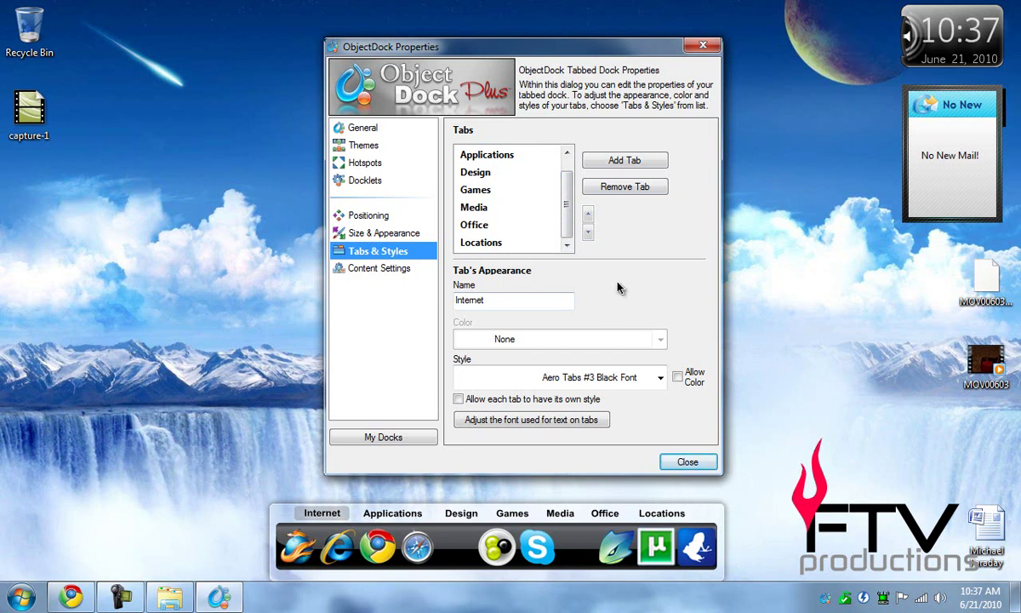
click(611, 162)
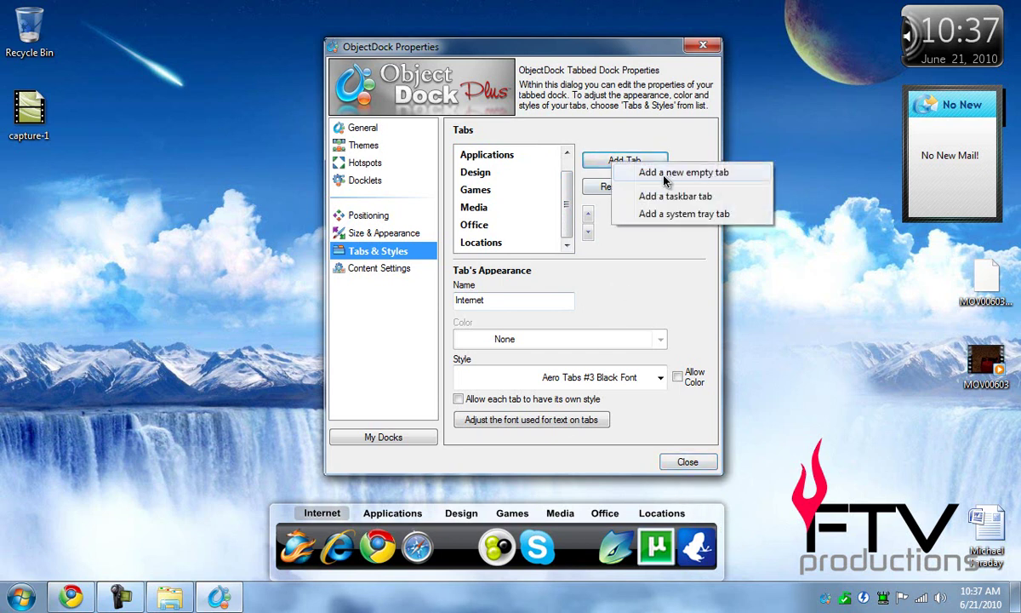
click(721, 174)
- Rename the new tab to 'YouTube', correcting the 'YpiTube' typo
drag(536, 298, 406, 322)
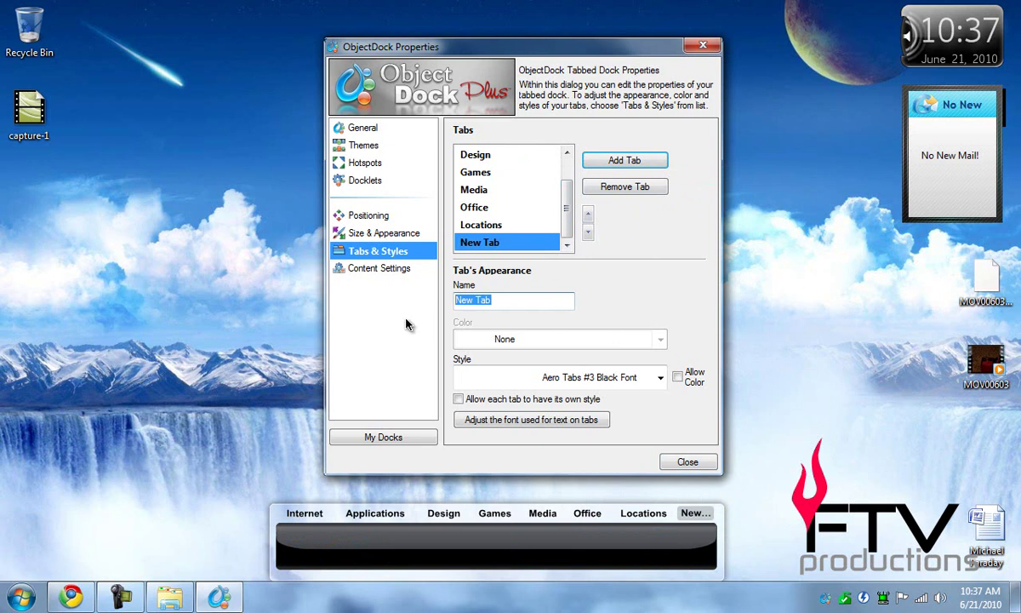
text(YpiTube)
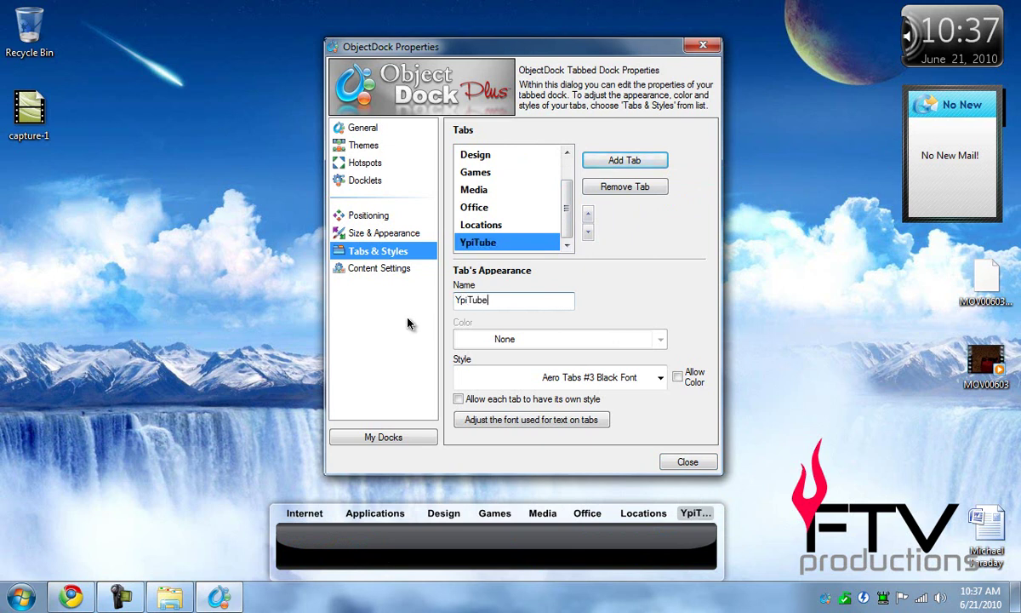
drag(454, 300, 463, 298)
click(467, 300)
key(BackSpace)
key(BackSpace)
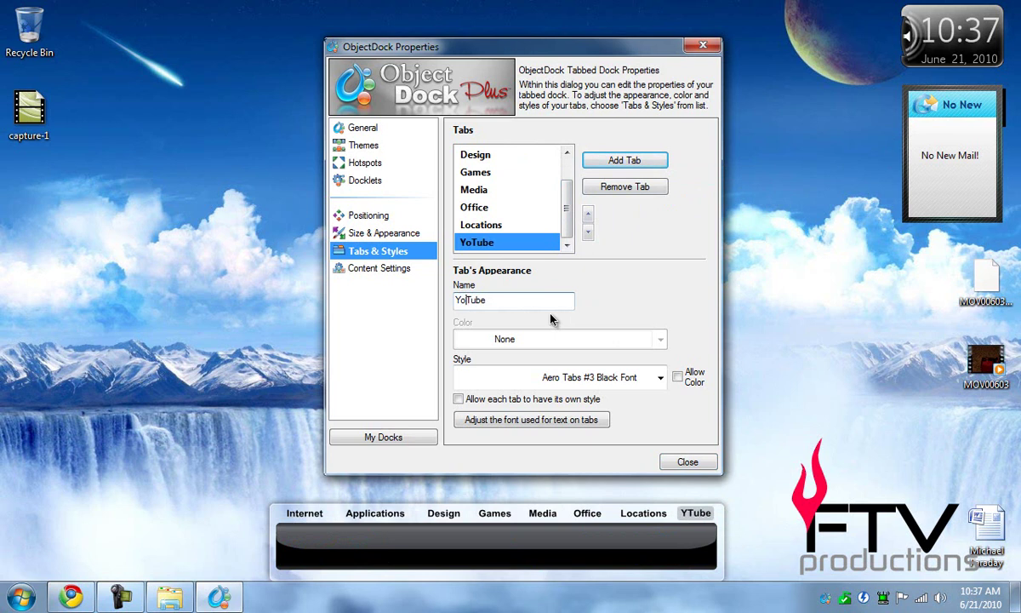
text(ou)
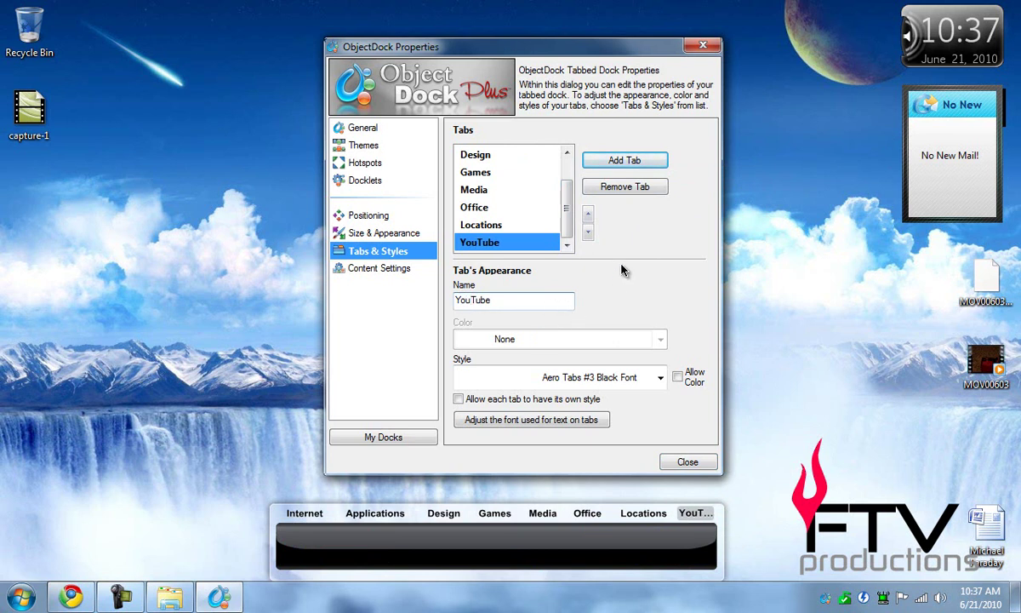
drag(29, 25, 695, 515)
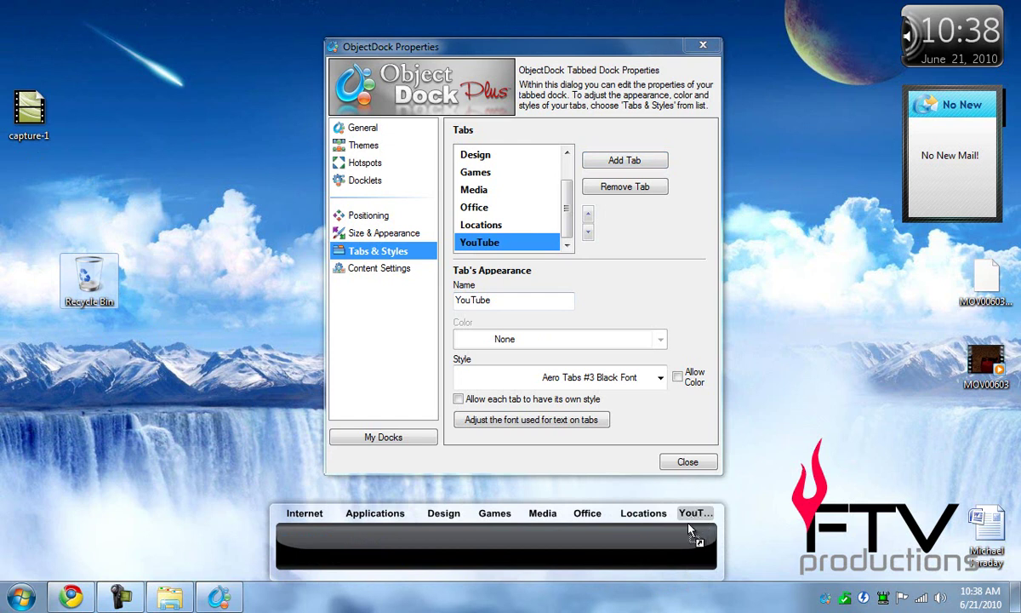
drag(508, 547, 508, 545)
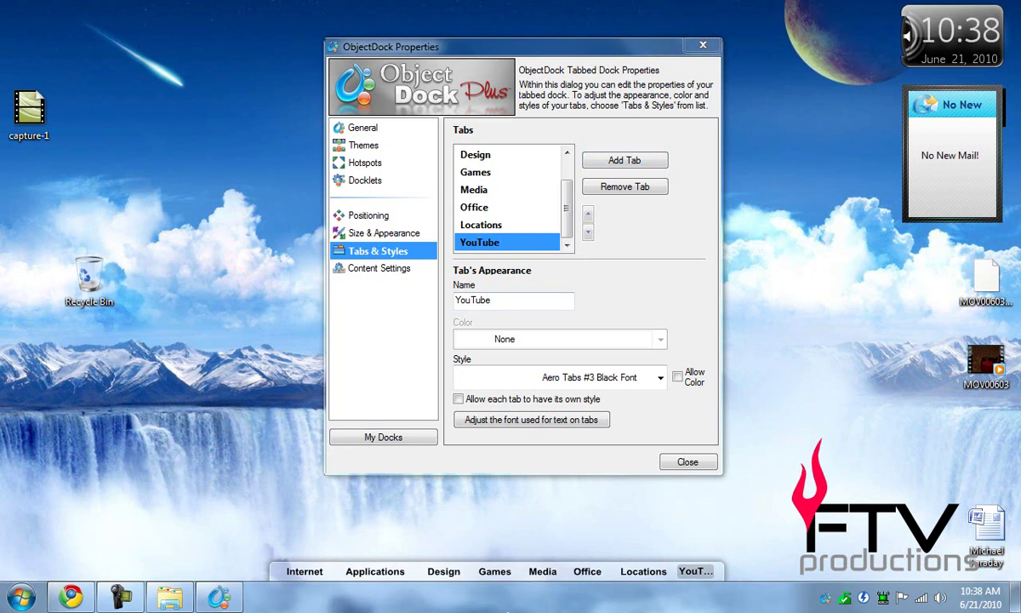
mouse_move(509, 611)
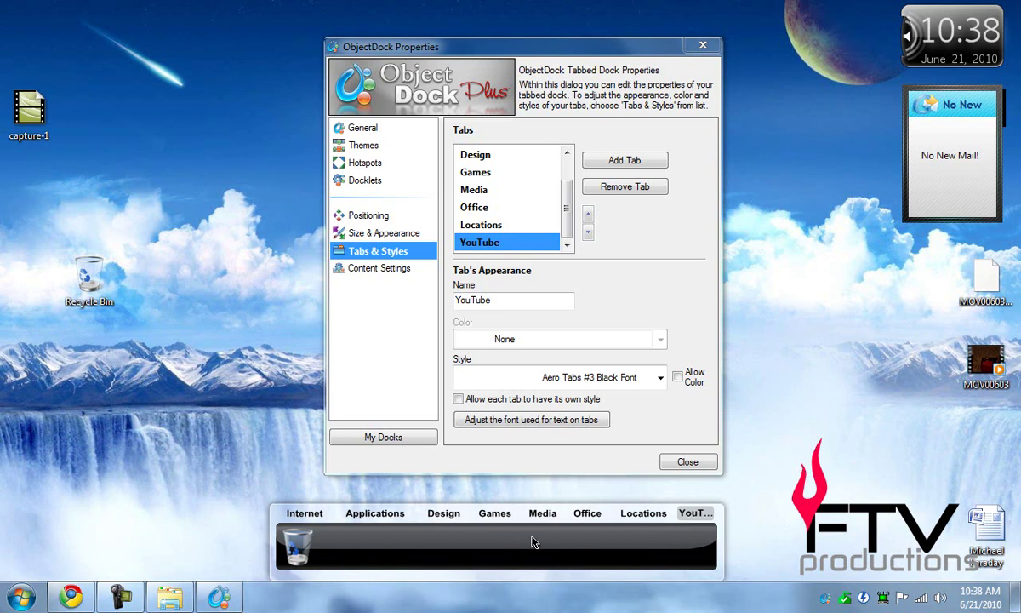
click(294, 536)
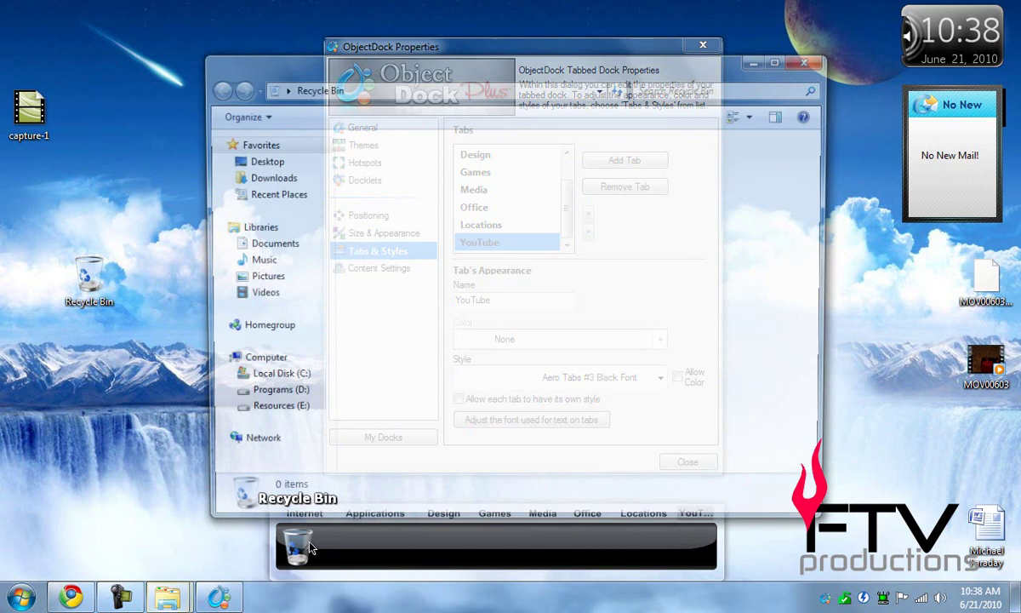
drag(711, 60, 698, 4)
key(alt+F4)
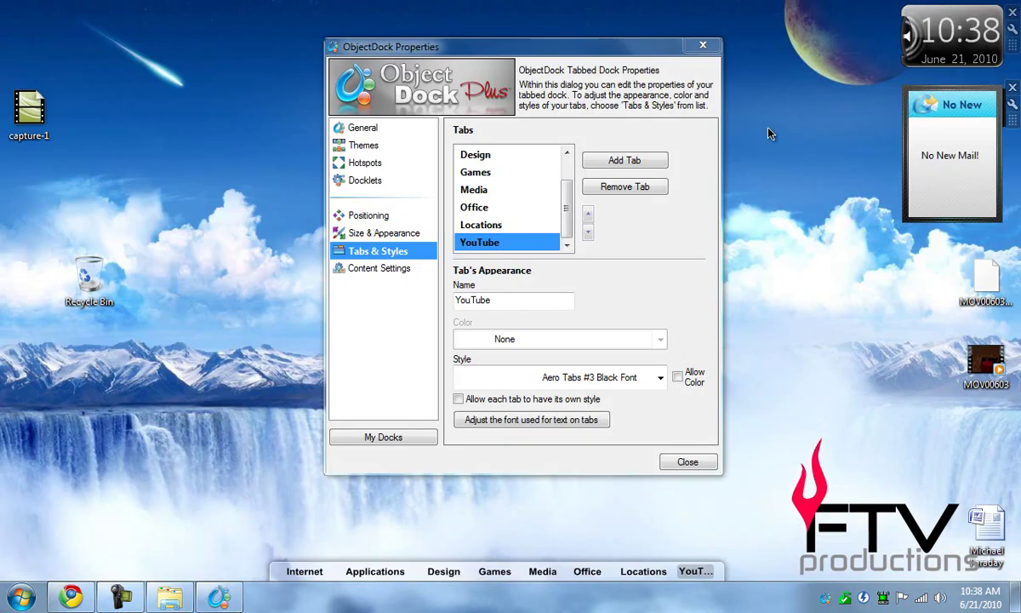
mouse_move(528, 611)
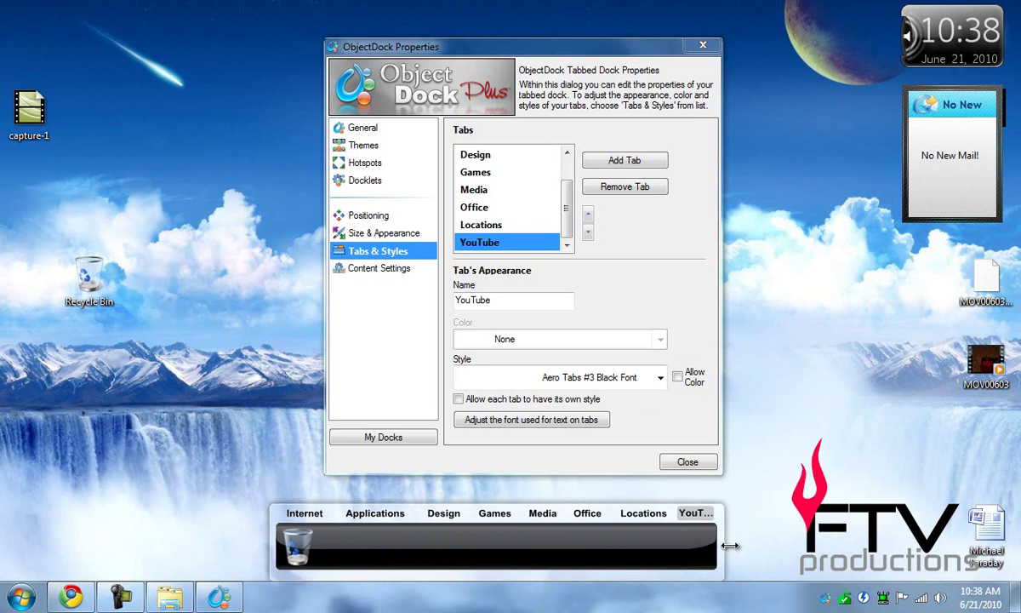
- Widen the dock to show the full YouTube name and drop the MOV00603 video onto that tab
drag(730, 546, 759, 541)
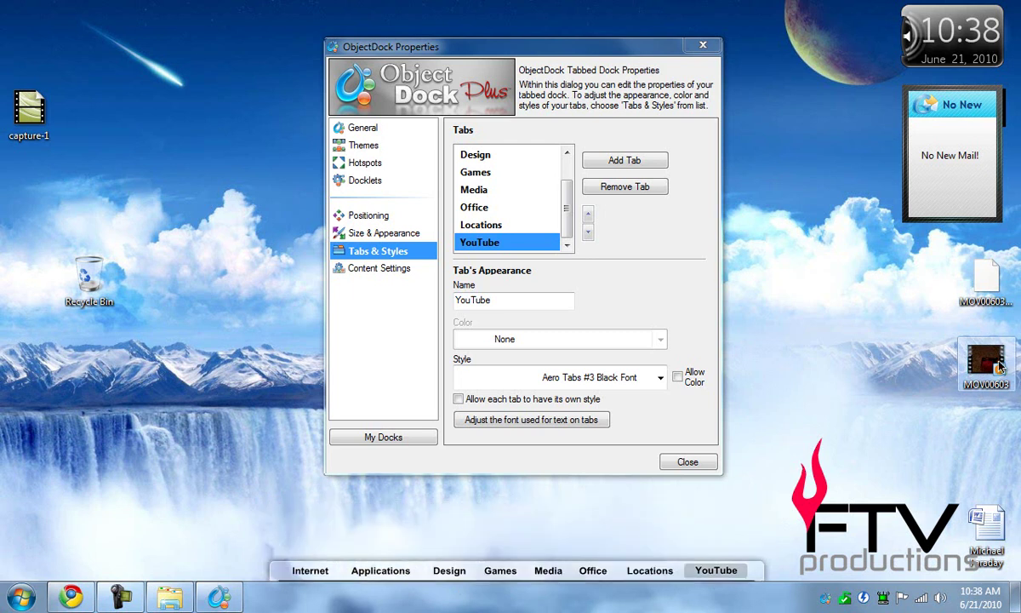
drag(987, 371, 455, 566)
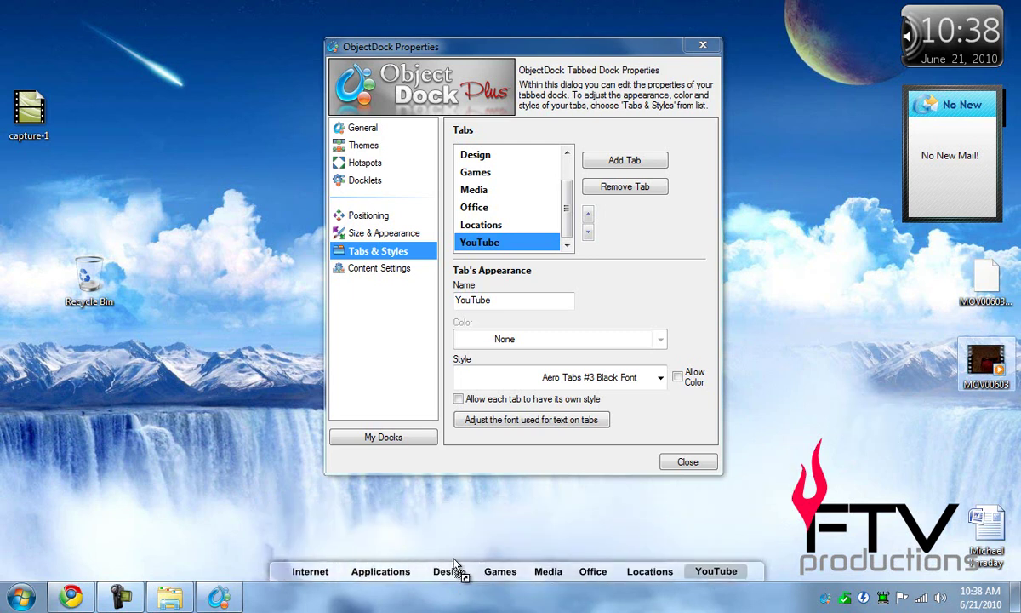
click(719, 570)
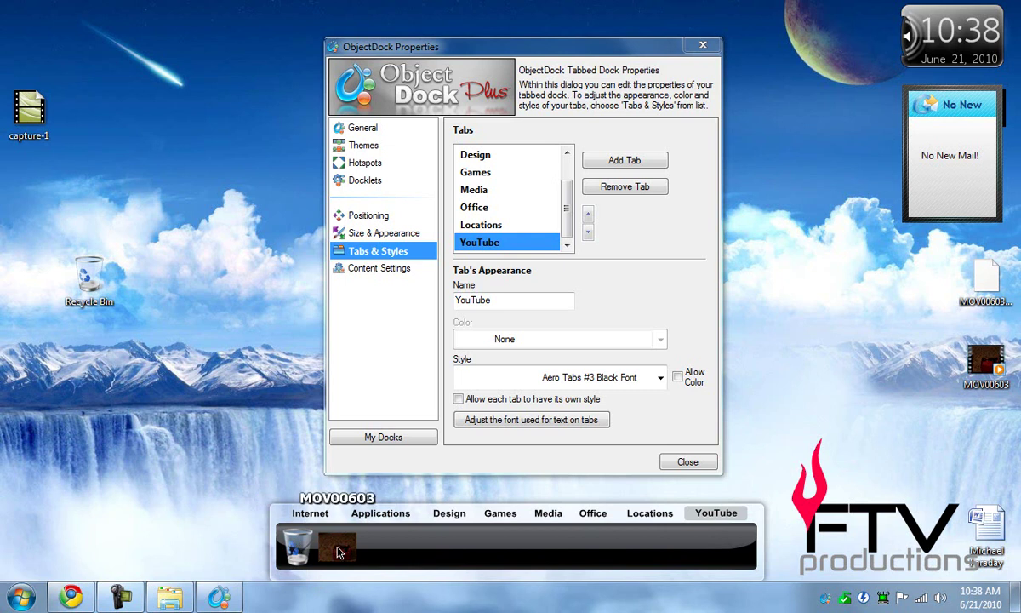
- Insert a New Separator between the Recycle Bin and MOV00603 on the YouTube tab
right_click(408, 553)
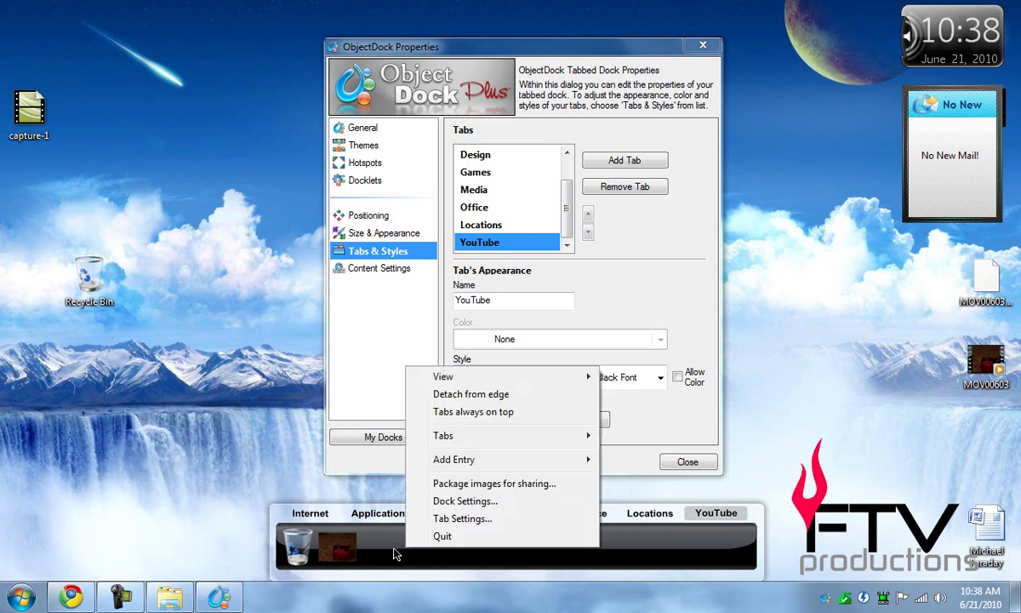
mouse_move(467, 460)
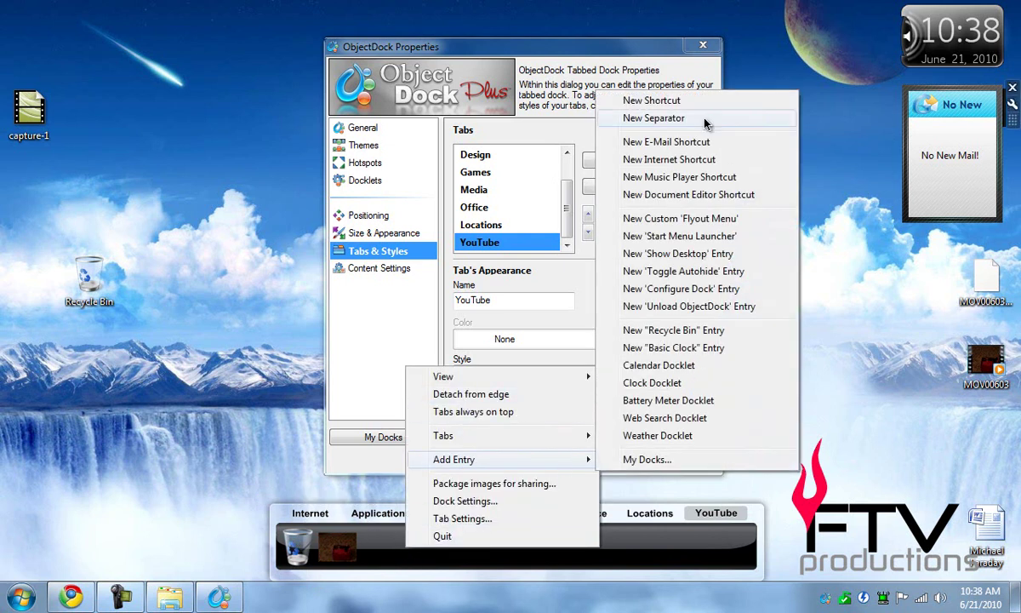
click(662, 114)
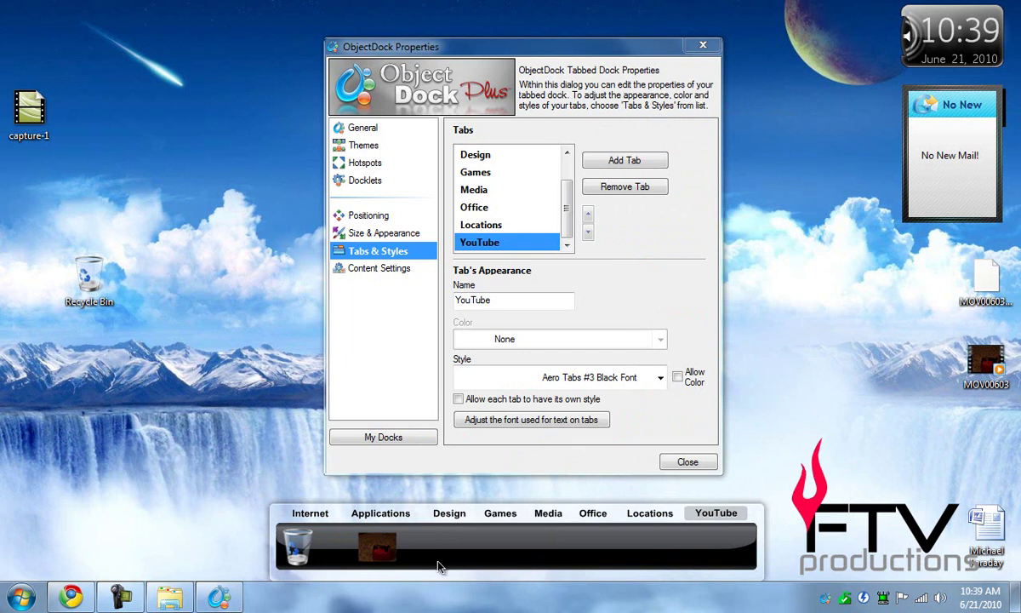
- Browse the Content Settings, Tabs & Styles and Positioning pages, ending on Size & Appearance
click(400, 268)
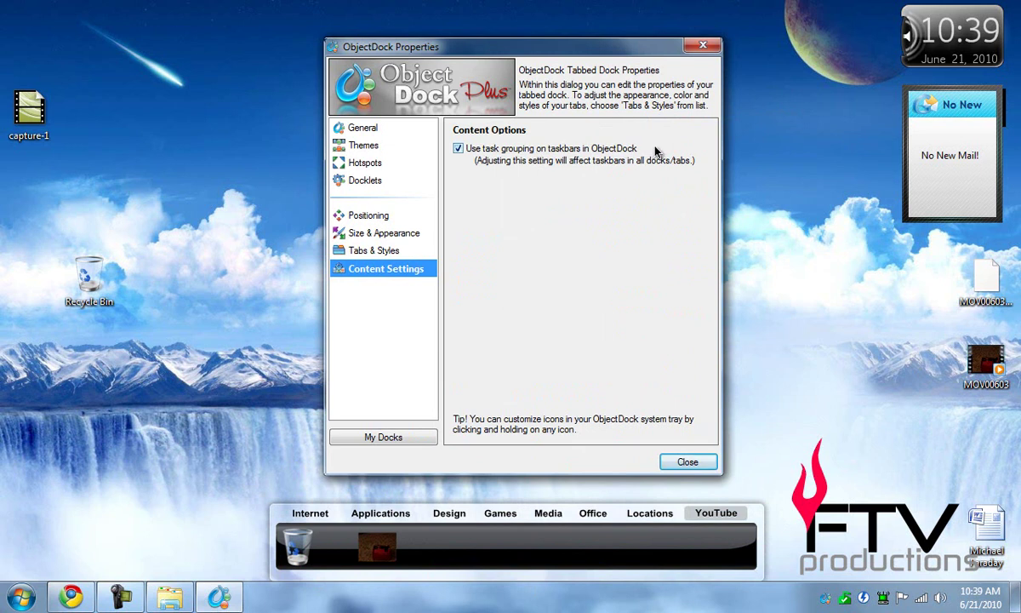
click(387, 251)
click(383, 233)
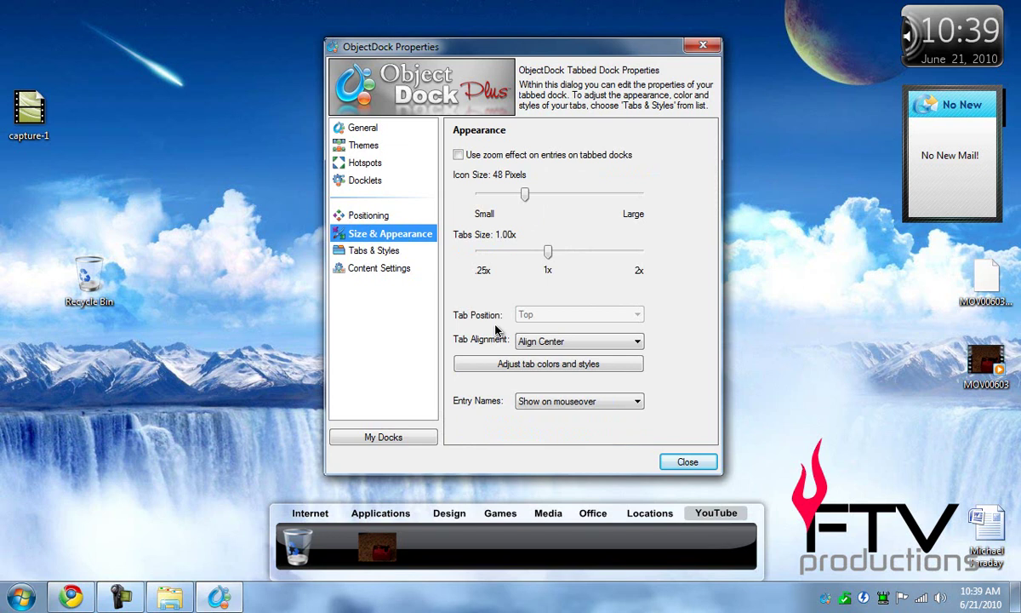
click(393, 218)
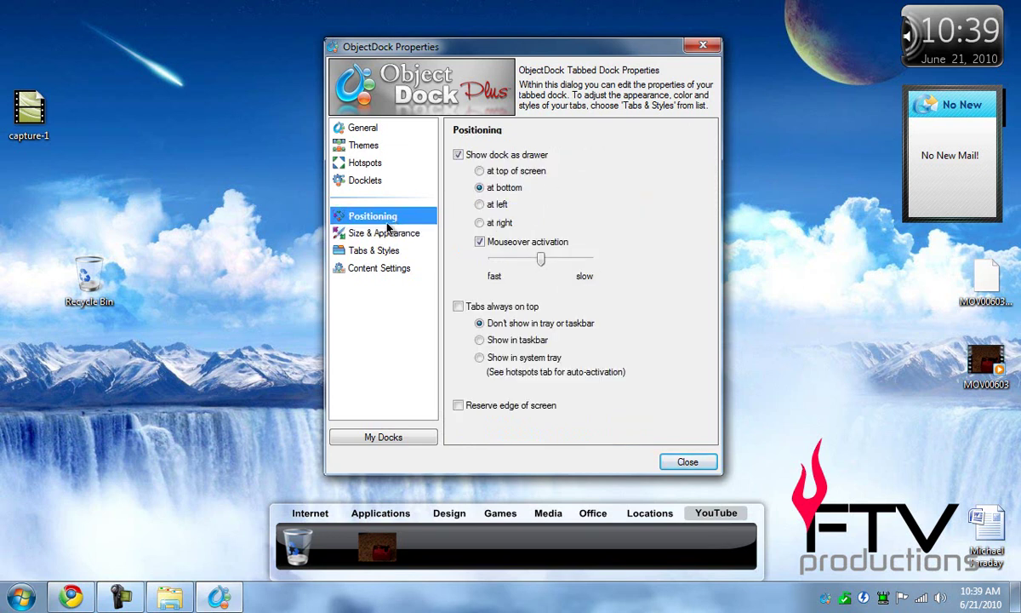
click(385, 234)
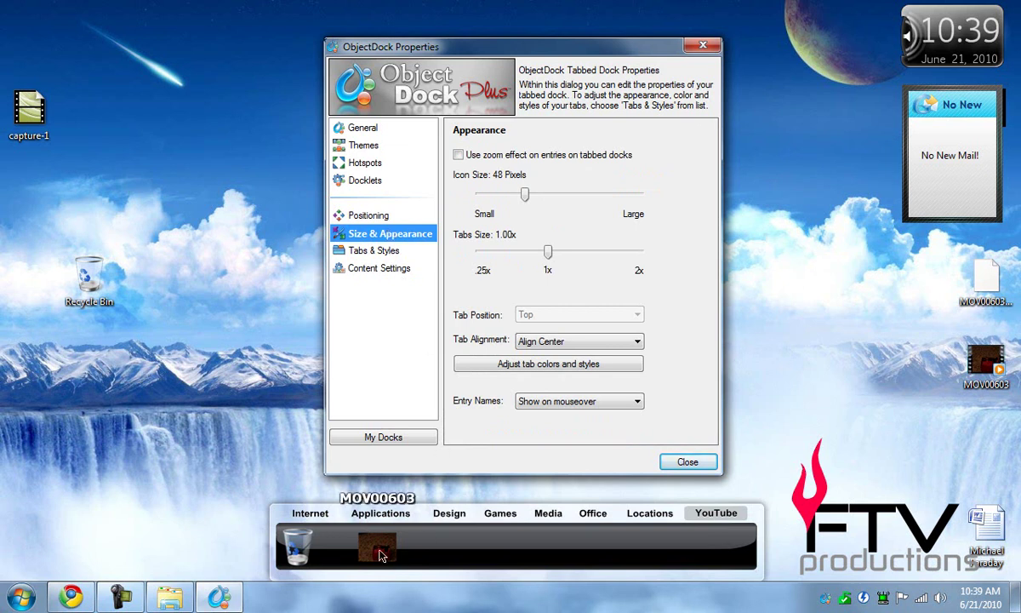
- Drag the MOV00603 video and Recycle Bin out of the dock, then settle the dock at the bottom
drag(377, 545, 800, 388)
drag(297, 545, 200, 387)
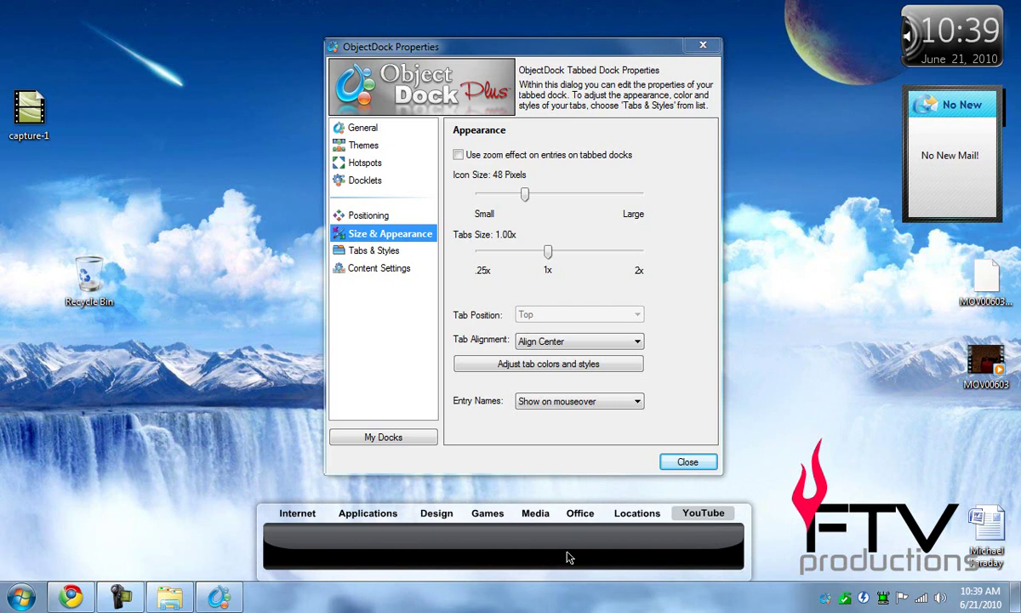
drag(479, 523, 507, 554)
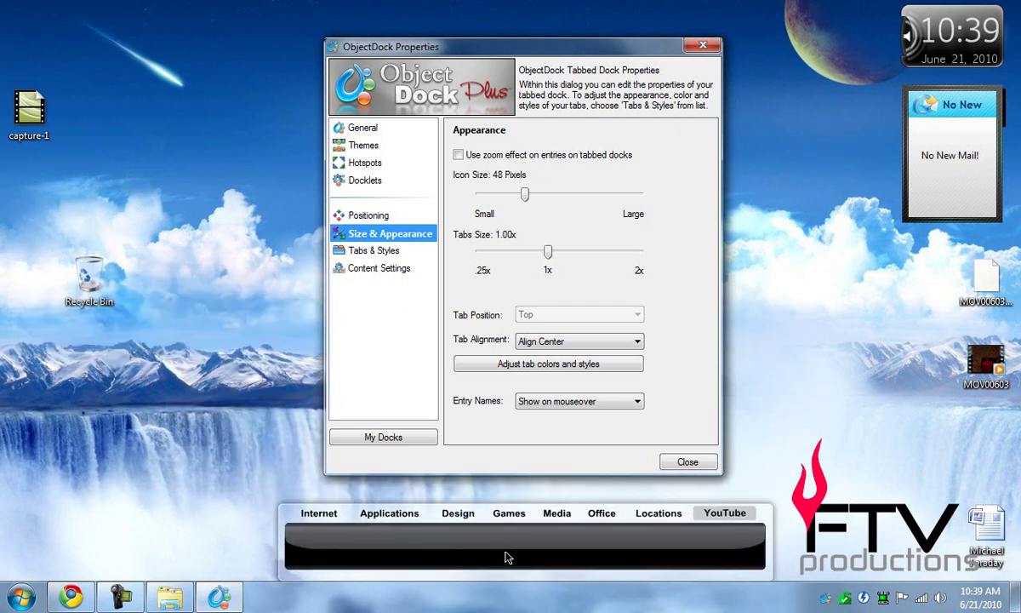
- Remove the YouTube tab from the dock in Tabs & Styles and confirm the deletion
click(383, 253)
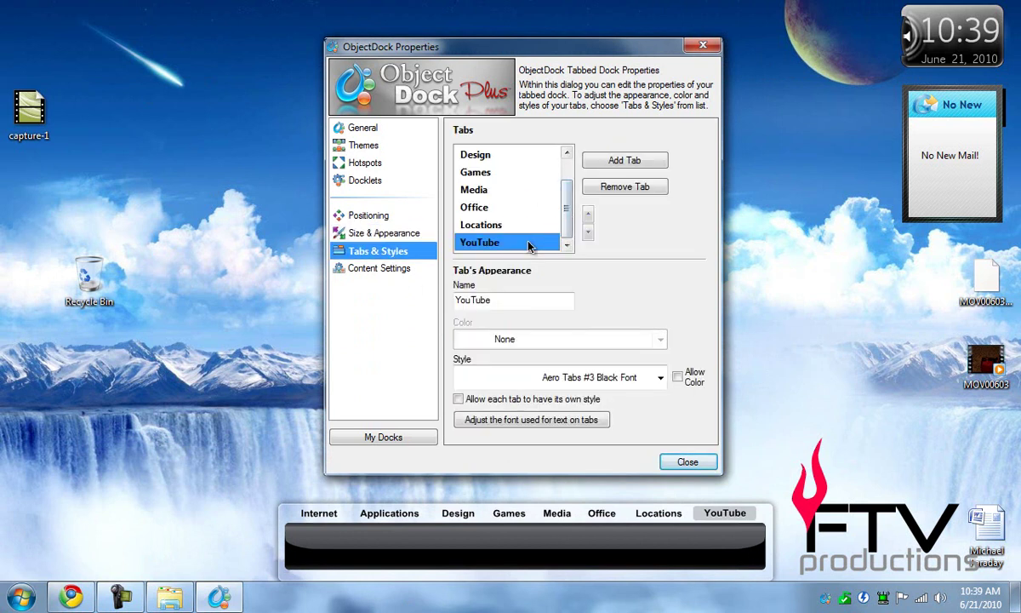
click(636, 187)
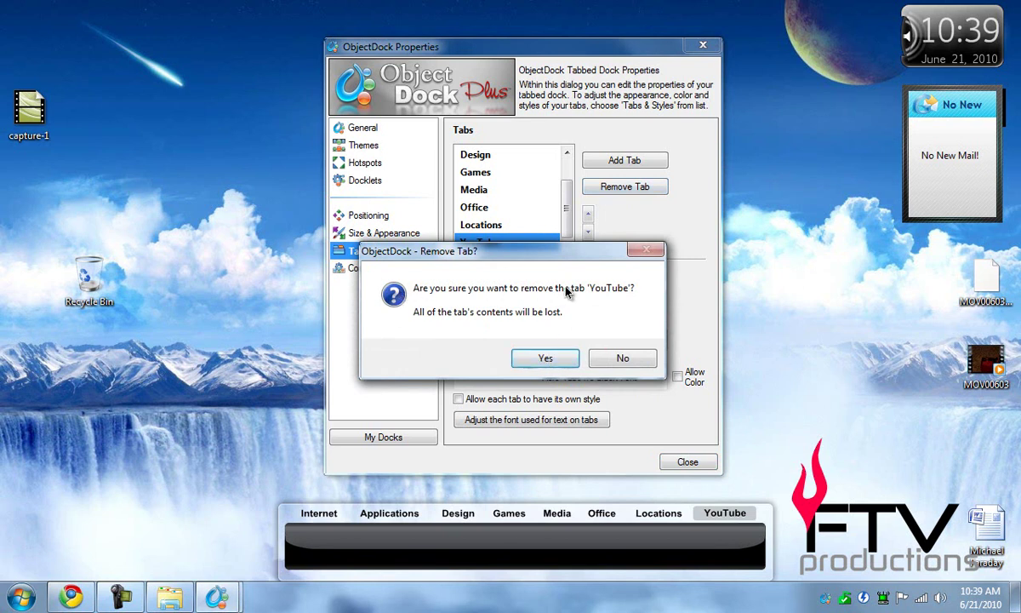
click(543, 358)
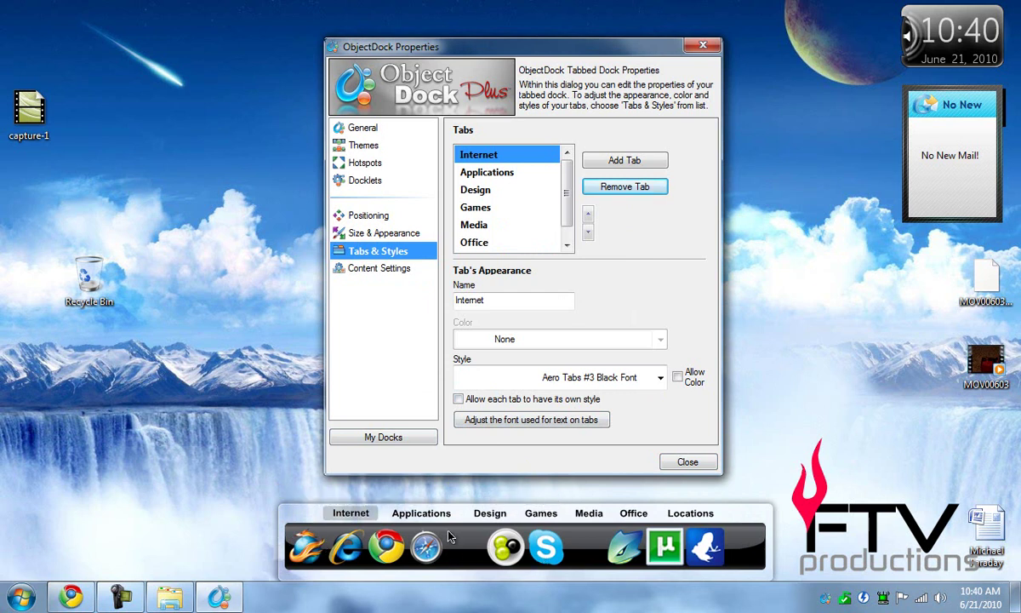
- View the Applications, Design, Games, Media and Office tabs, then launch Microsoft Word from Office
click(421, 513)
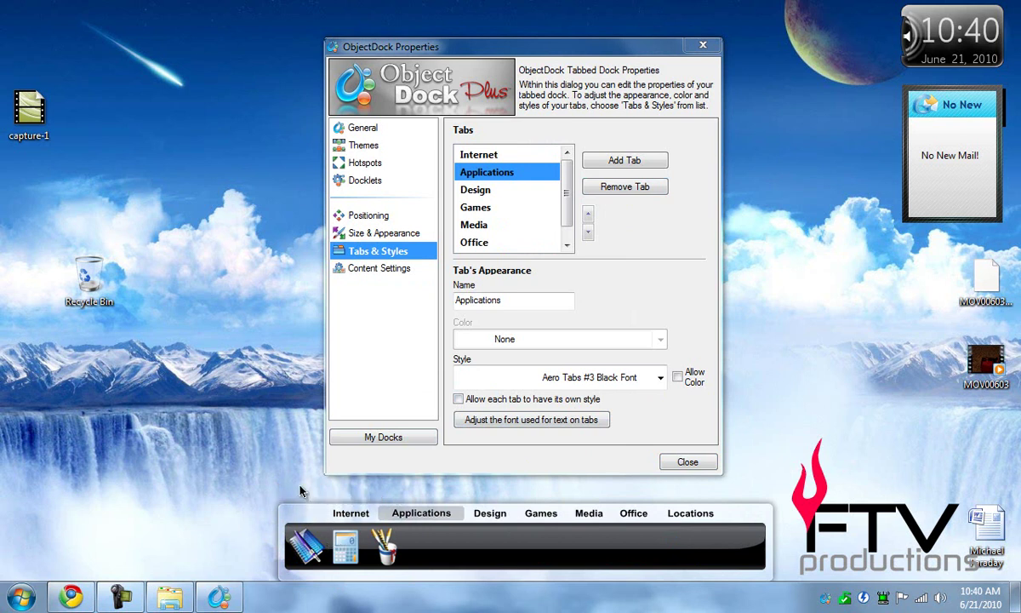
click(491, 512)
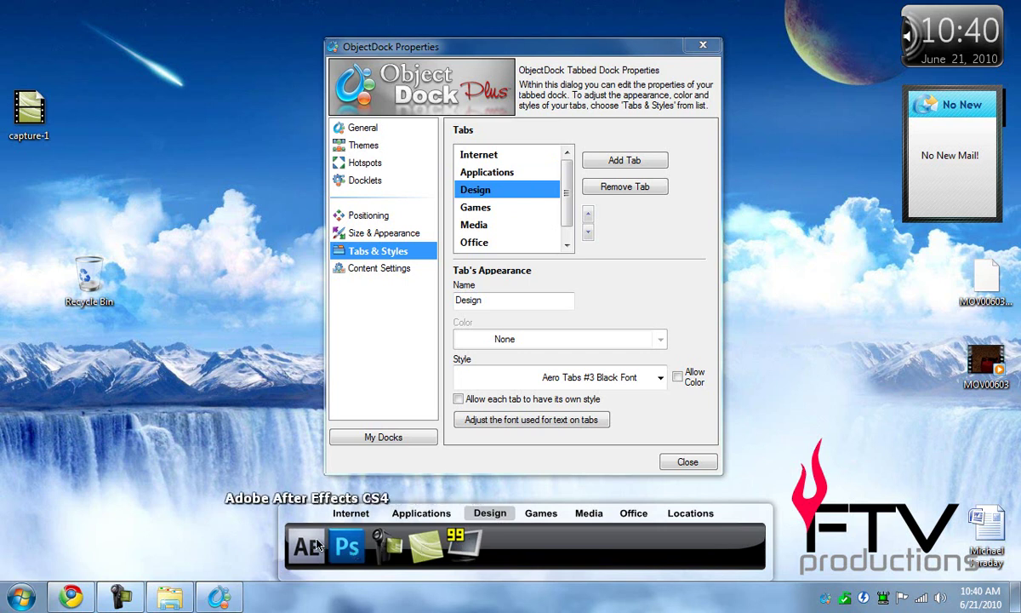
click(538, 513)
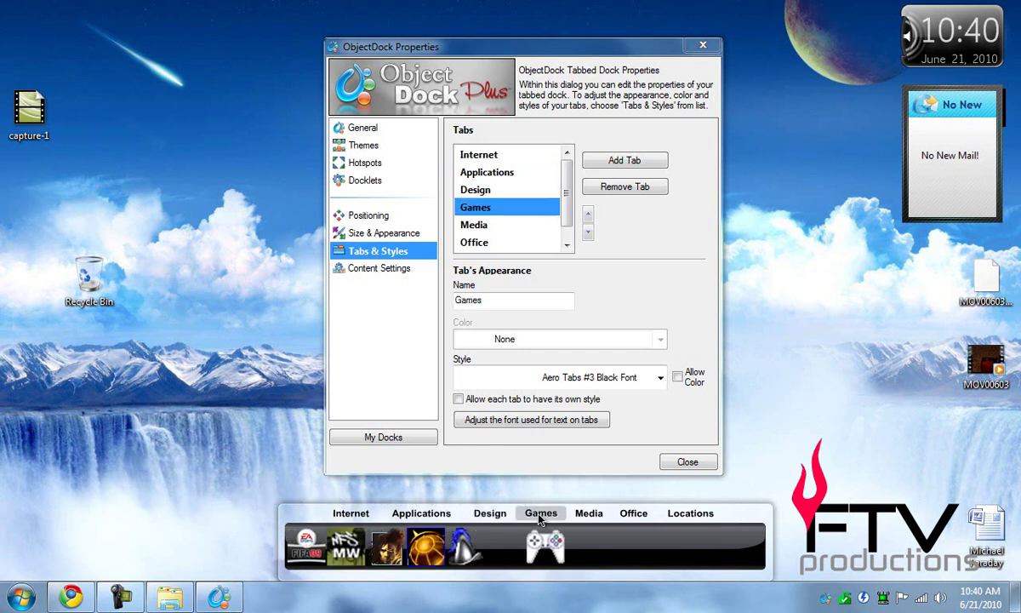
click(589, 513)
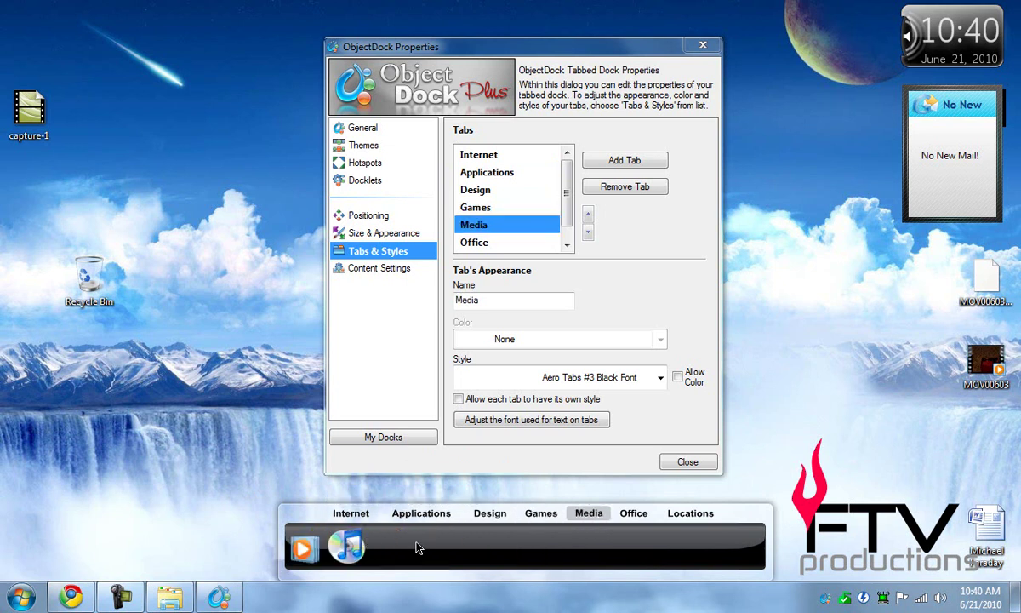
click(627, 517)
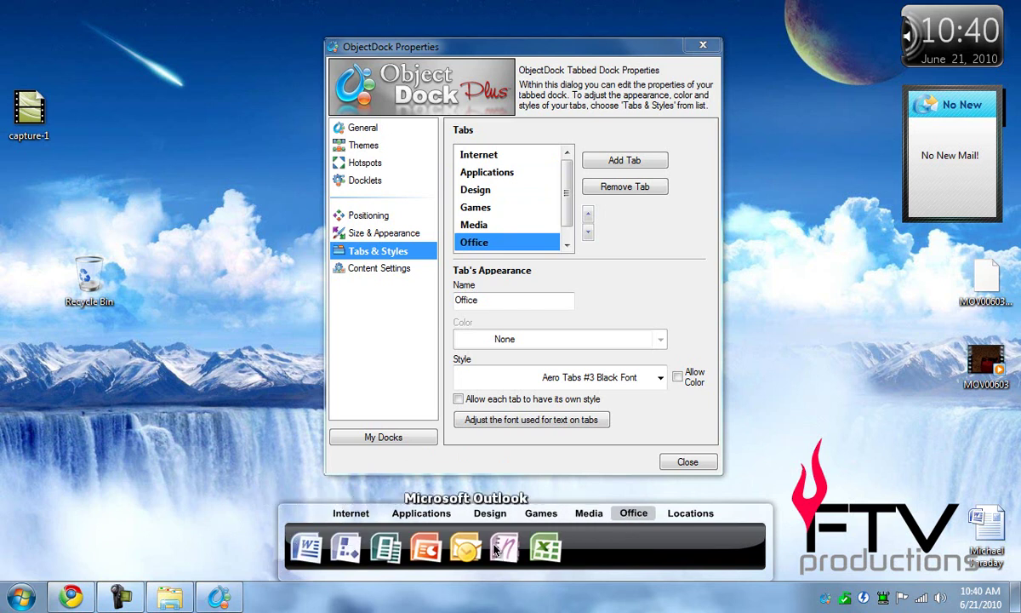
click(324, 559)
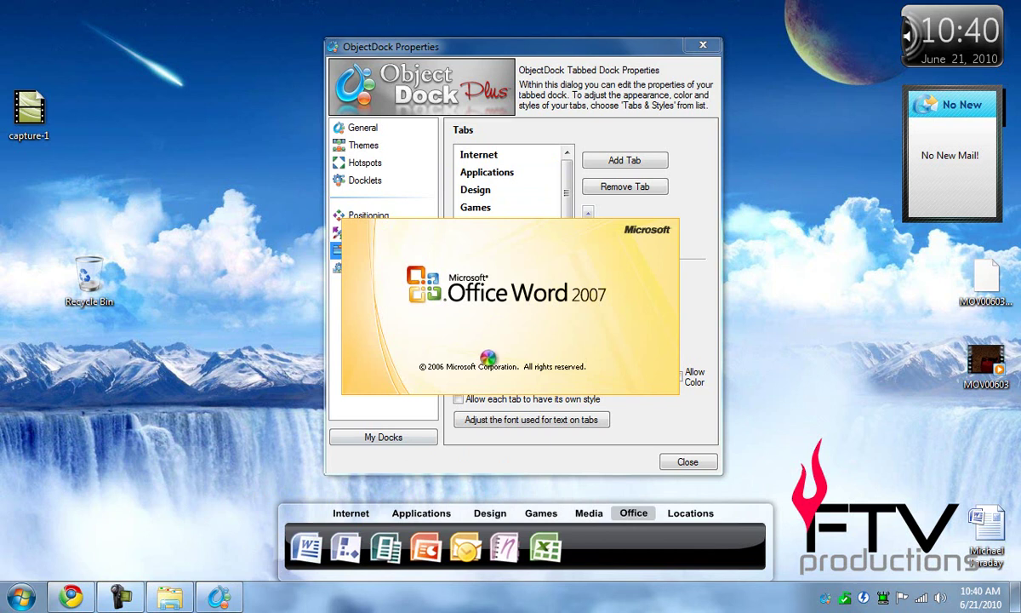
- Switch the dock to the Locations tab and close Word's blank Document1 window
click(690, 513)
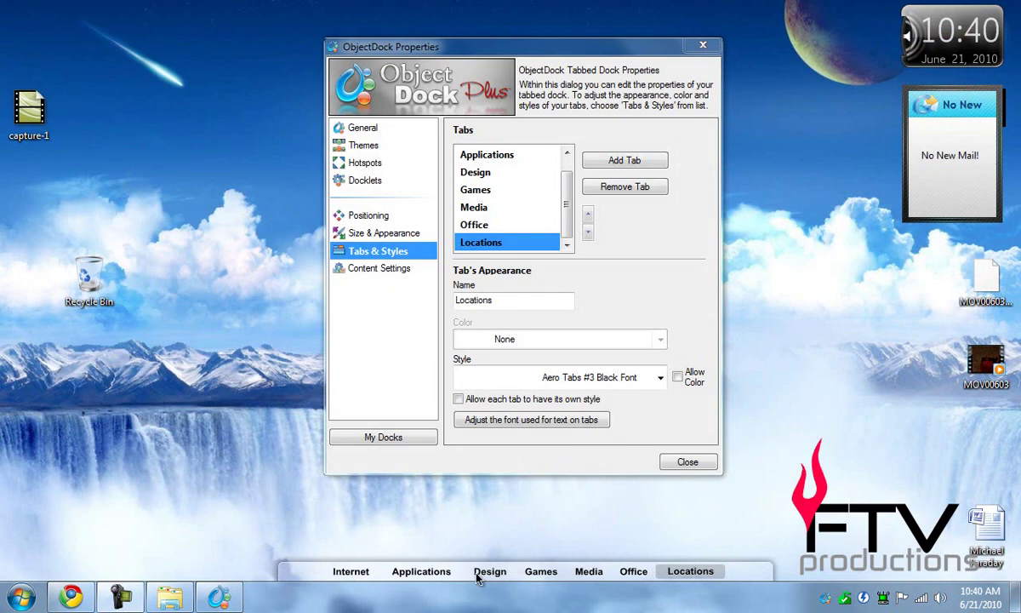
mouse_move(692, 562)
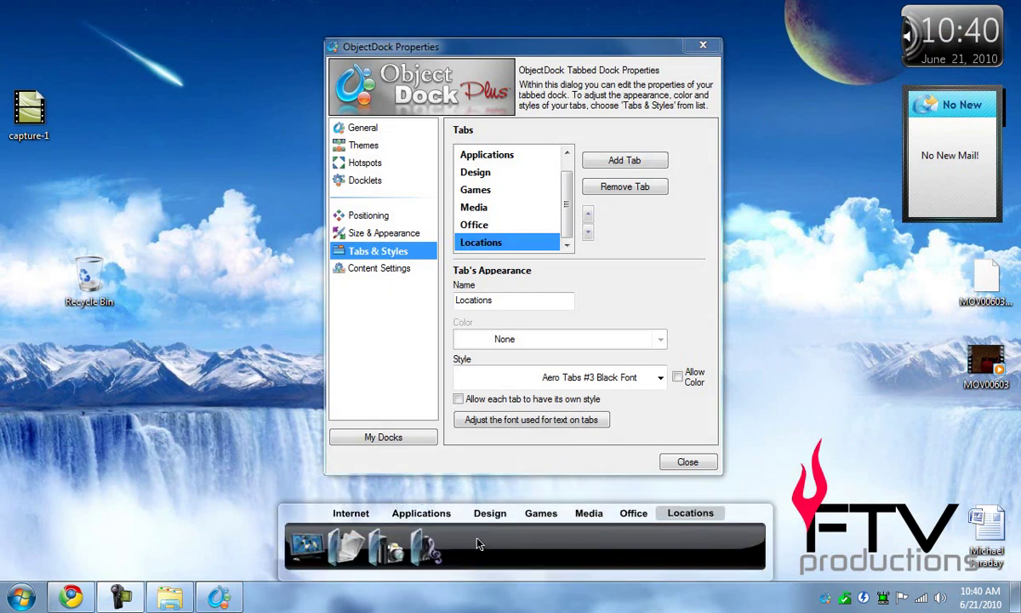
- Return the dock to the Internet tab and close ObjectDock Properties
click(348, 513)
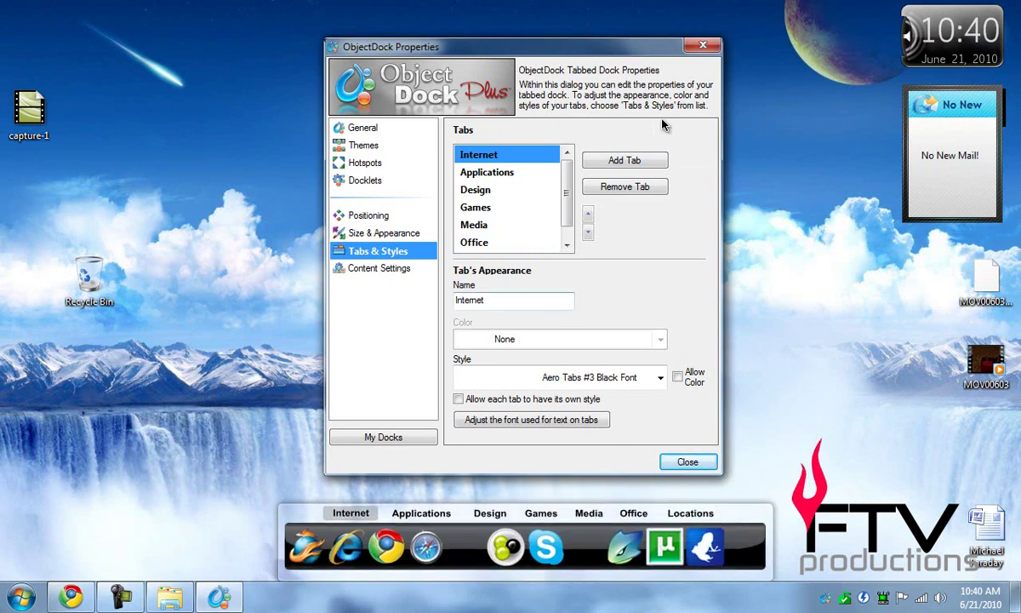
click(688, 461)
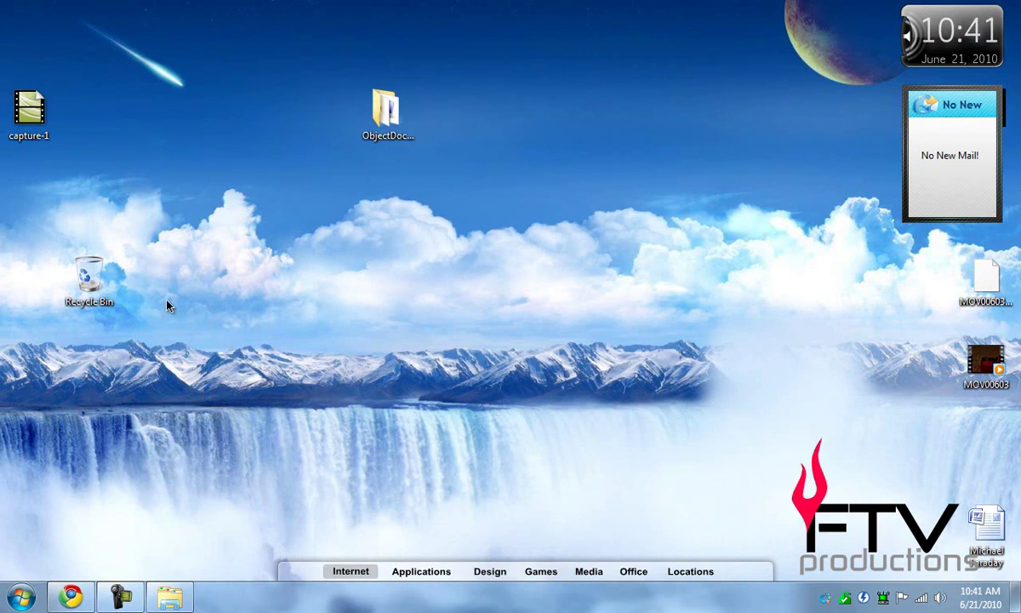
- Move the Recycle Bin icon to the top of the desktop beside the ObjectDockPlus folder
drag(258, 58, 280, 63)
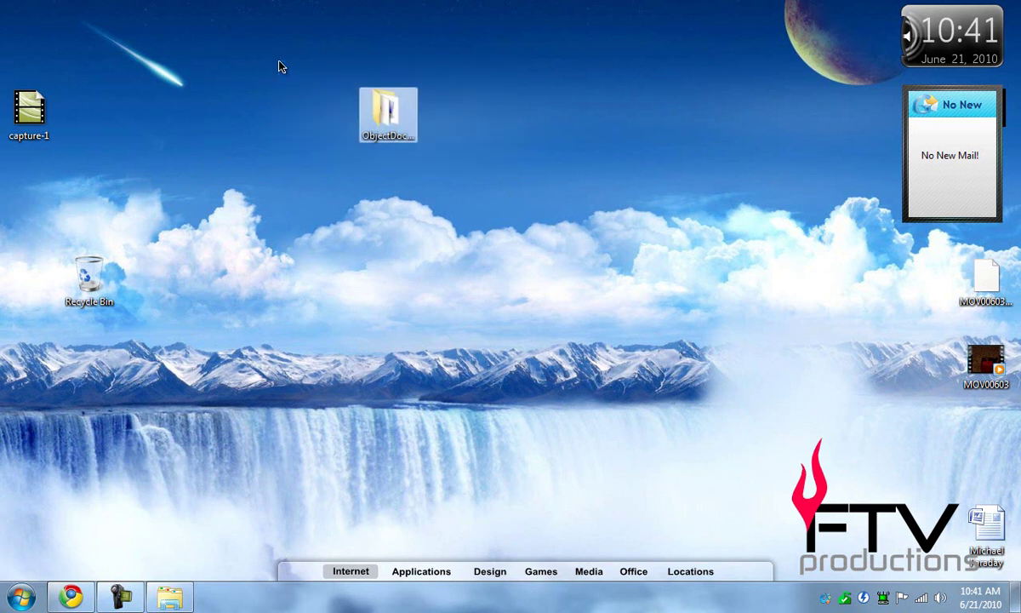
click(280, 63)
drag(85, 270, 660, 74)
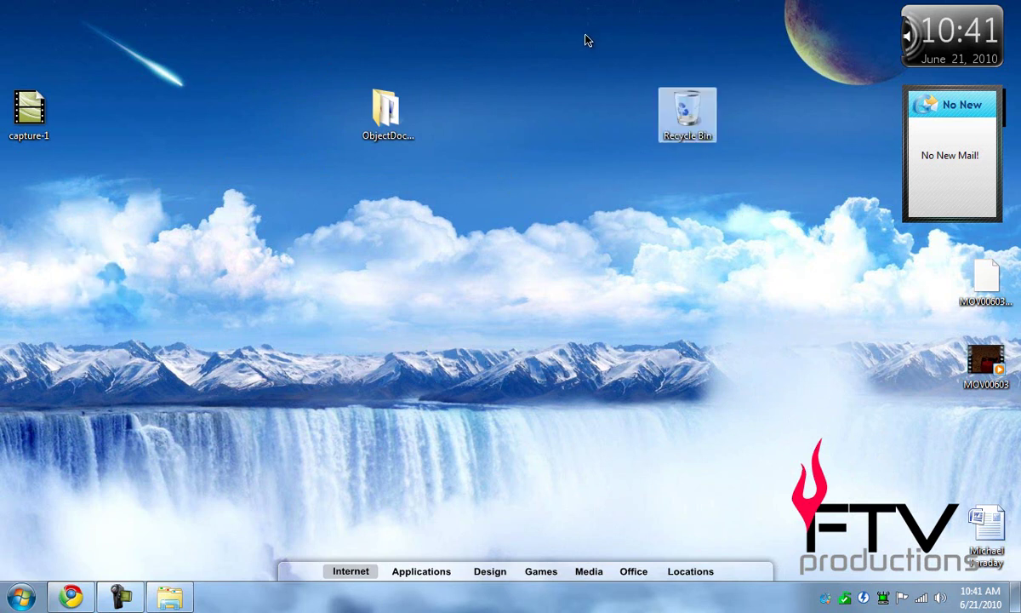